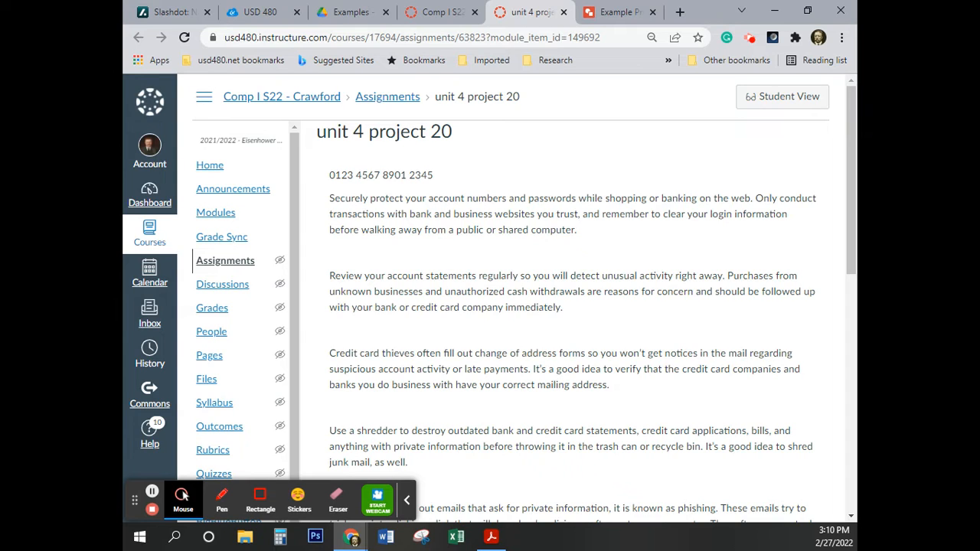
Switch to the financial literacy PDF in Acrobat Reader and examine the full Figure 20 credit card identity theft layout
key("alt+Tab")
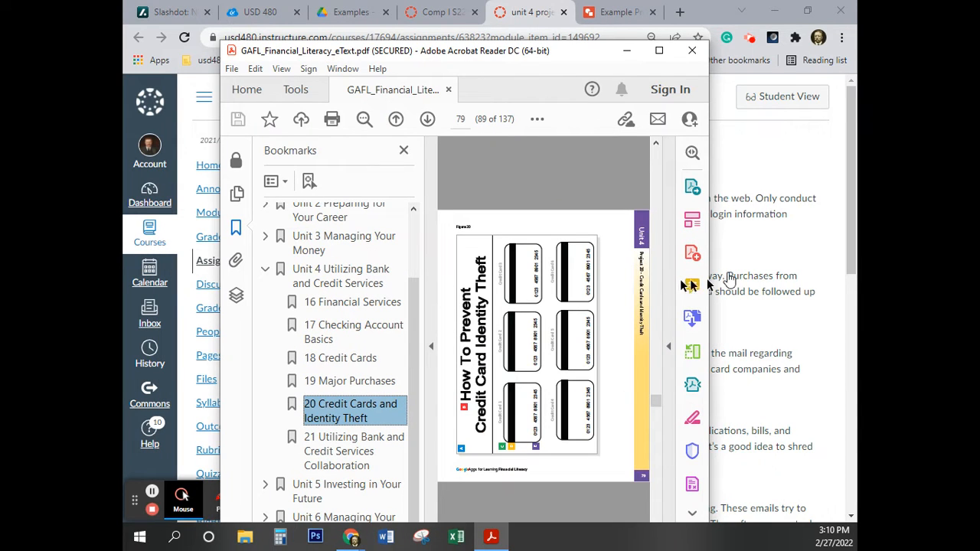
left_click(660, 51)
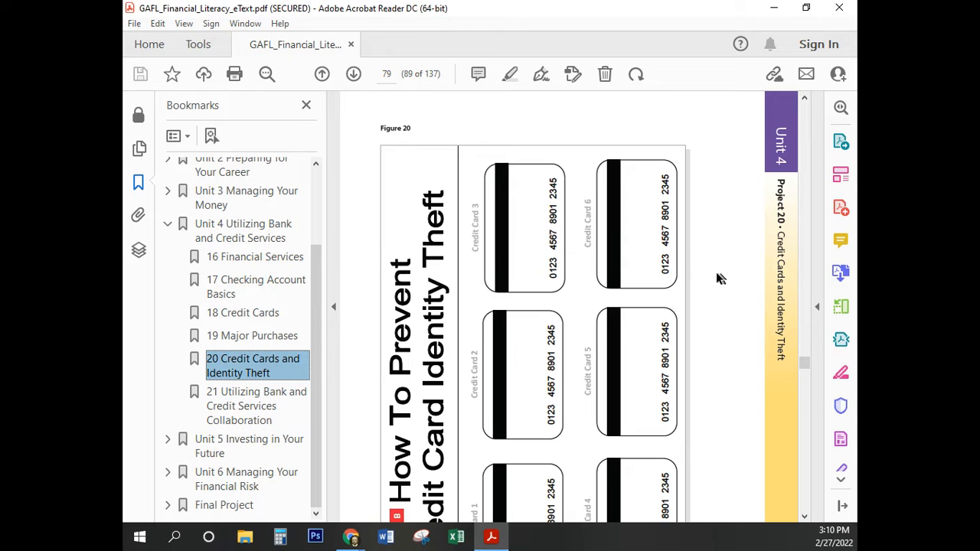
scroll(715, 272, "down", 3)
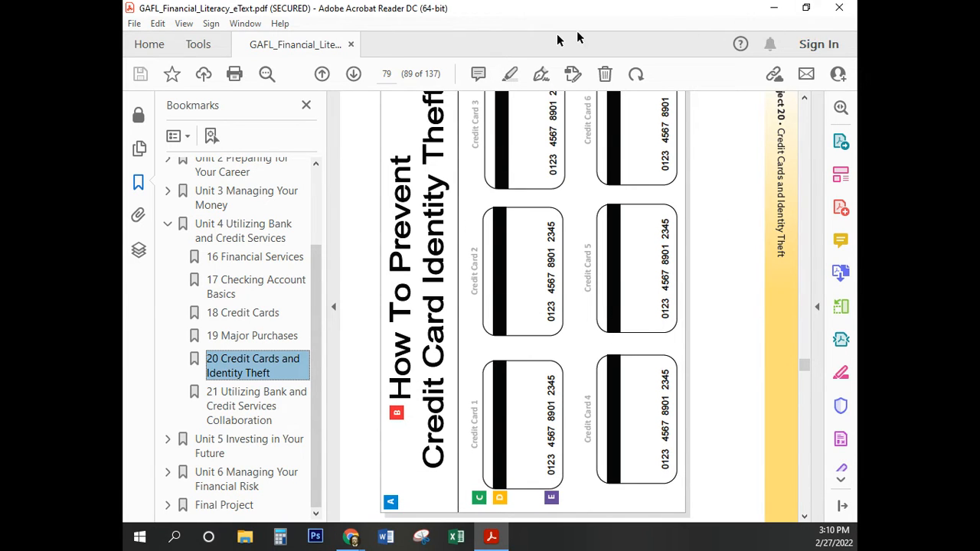
left_click_drag(586, 7, 125, 367)
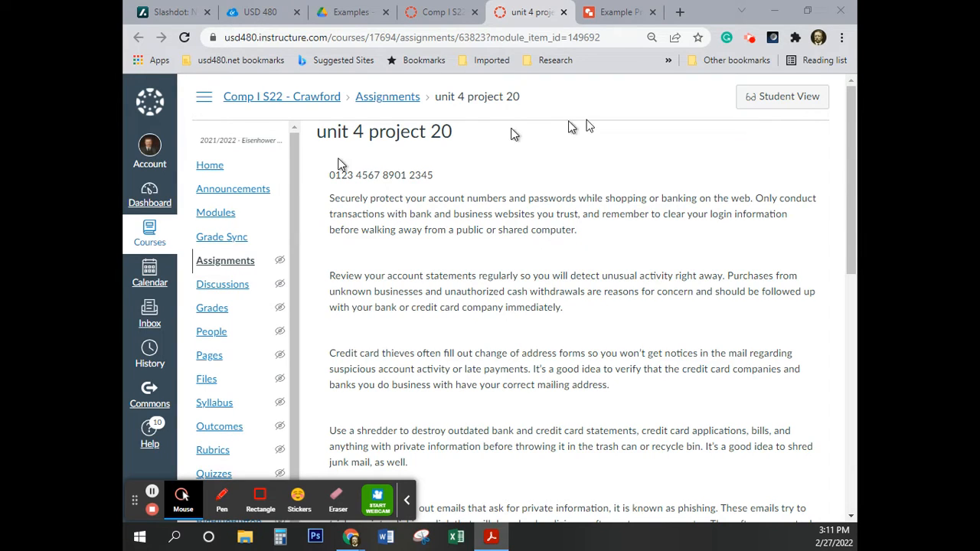
Review the unit 4 project 20 assignment text and its attached Credit Cards and Identity Theft drawing
scroll(528, 318, "down", 10)
scroll(541, 321, "up", 1)
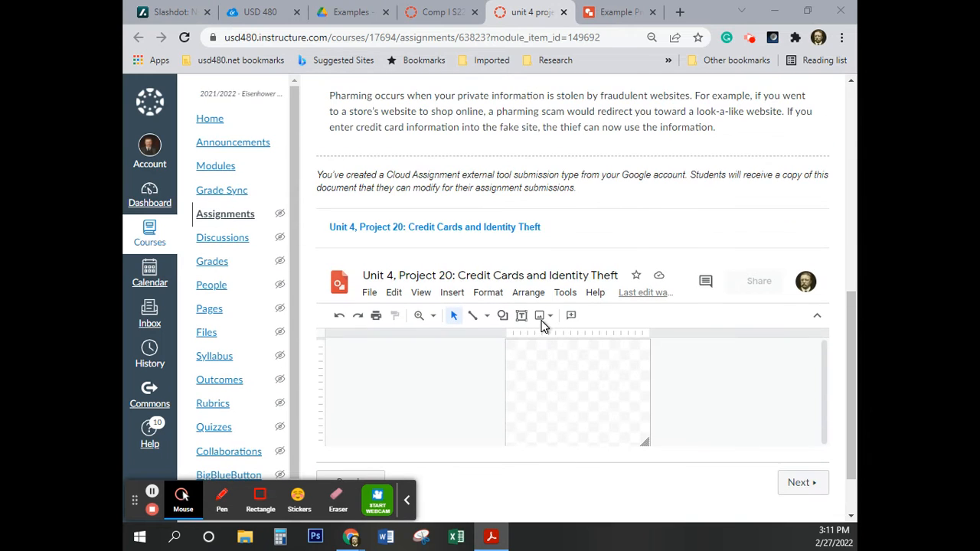
right_click(461, 227)
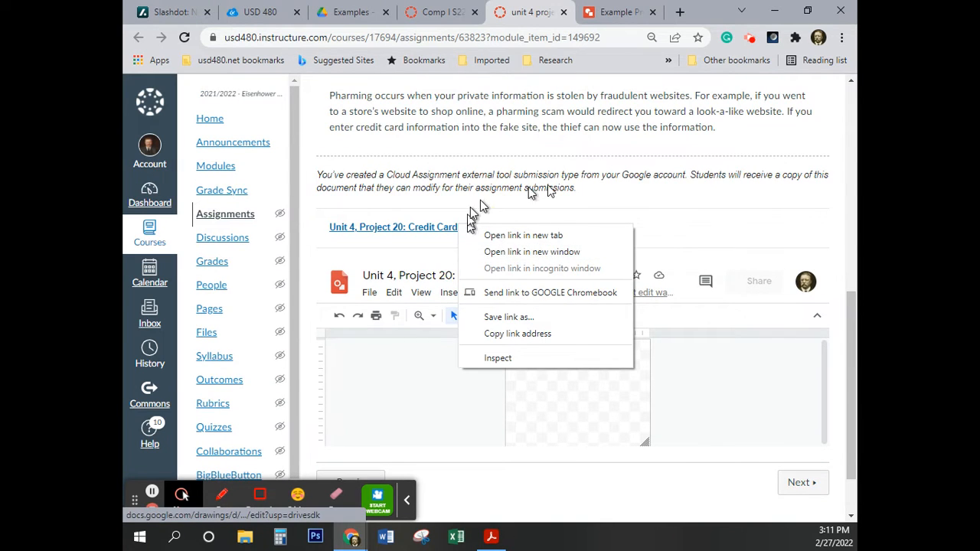
left_click(803, 222)
scroll(528, 216, "up", 10)
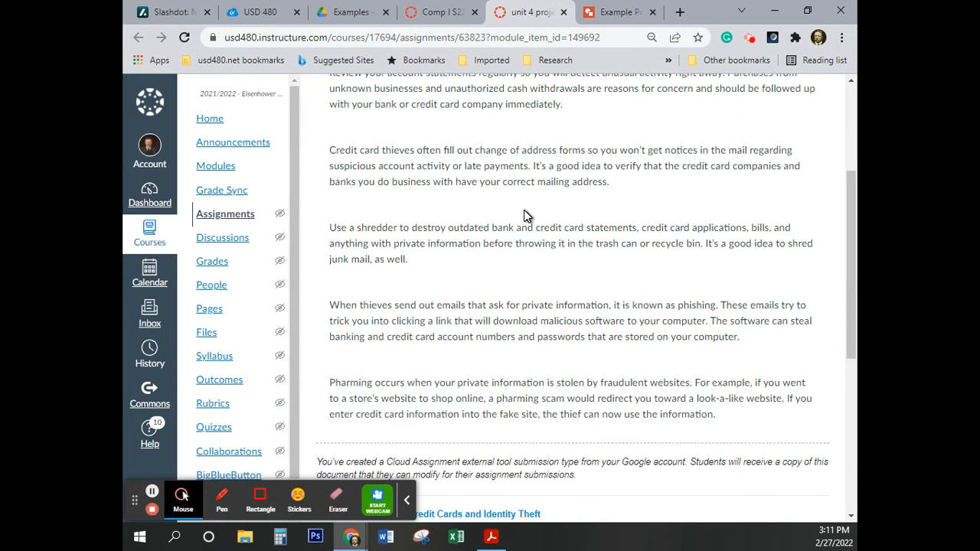
Set the Example Project 20 Video Guide drawing to a custom page size of 17 x 11 inches
left_click(618, 12)
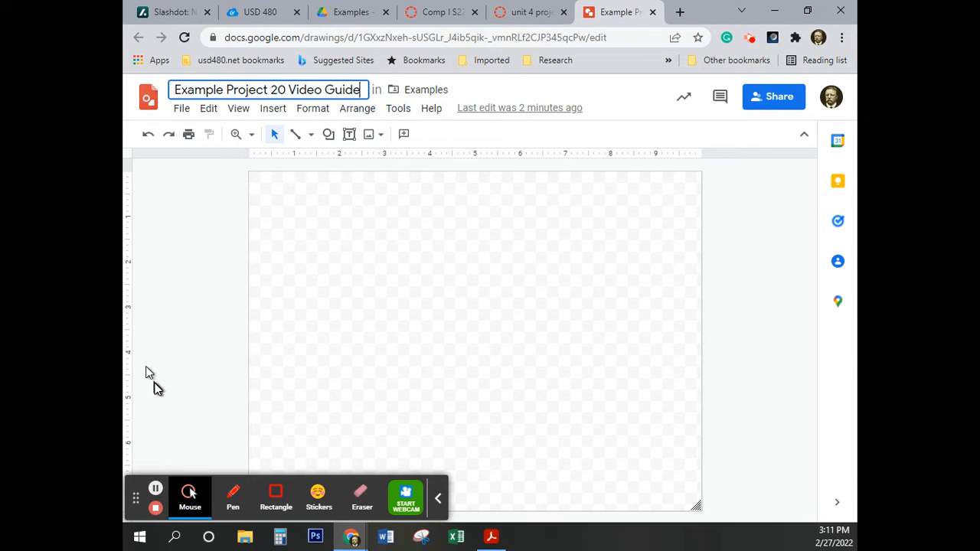
left_click(438, 500)
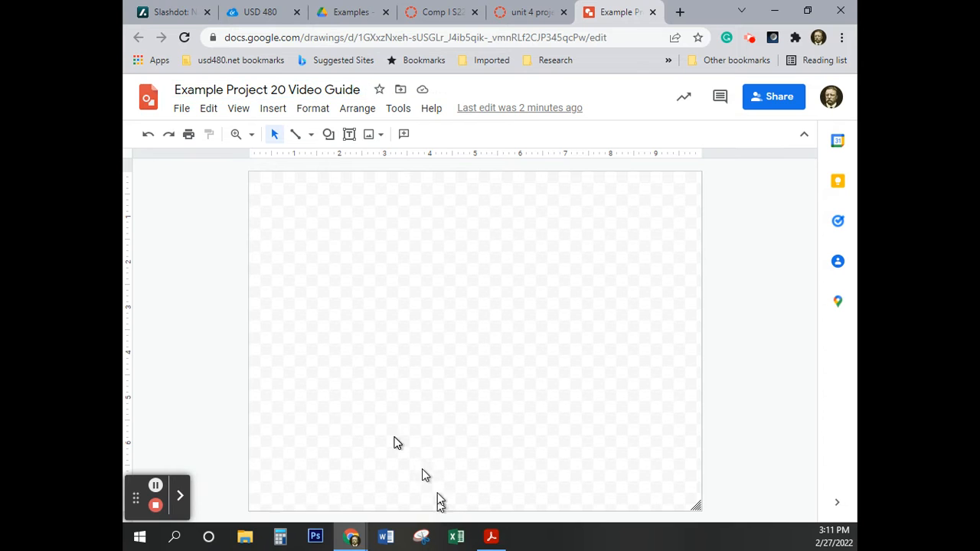
left_click(184, 109)
scroll(259, 314, "down", 2)
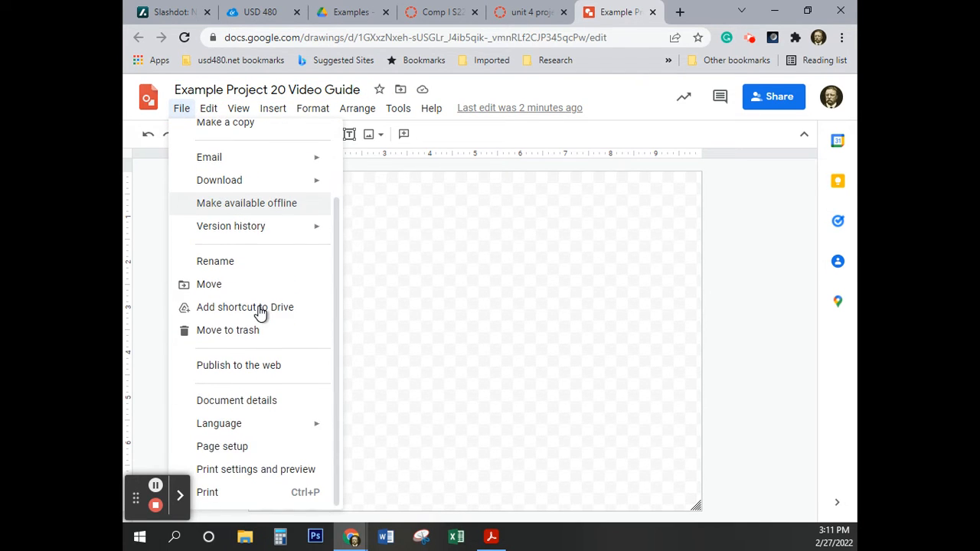
left_click(234, 450)
left_click(455, 279)
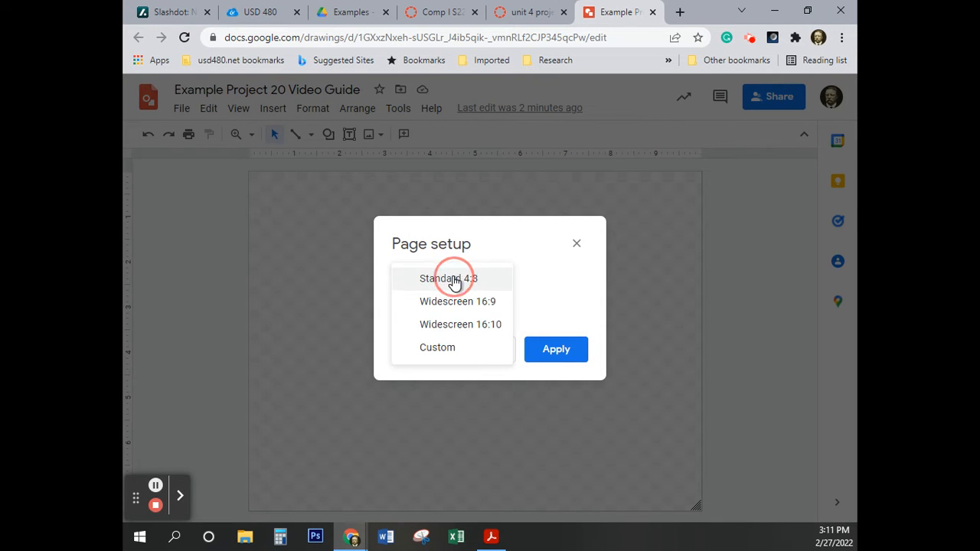
left_click(468, 357)
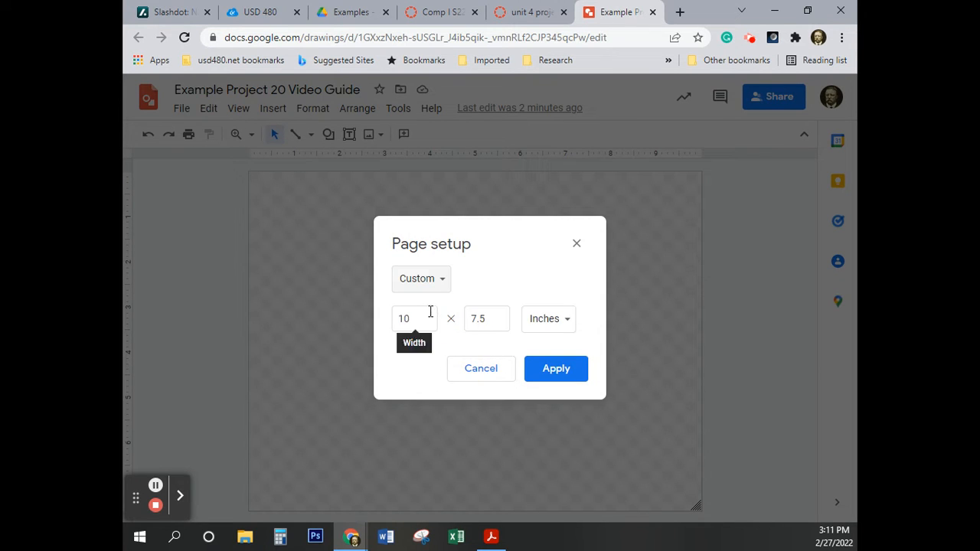
double_click(399, 319)
type("7")
key("Tab")
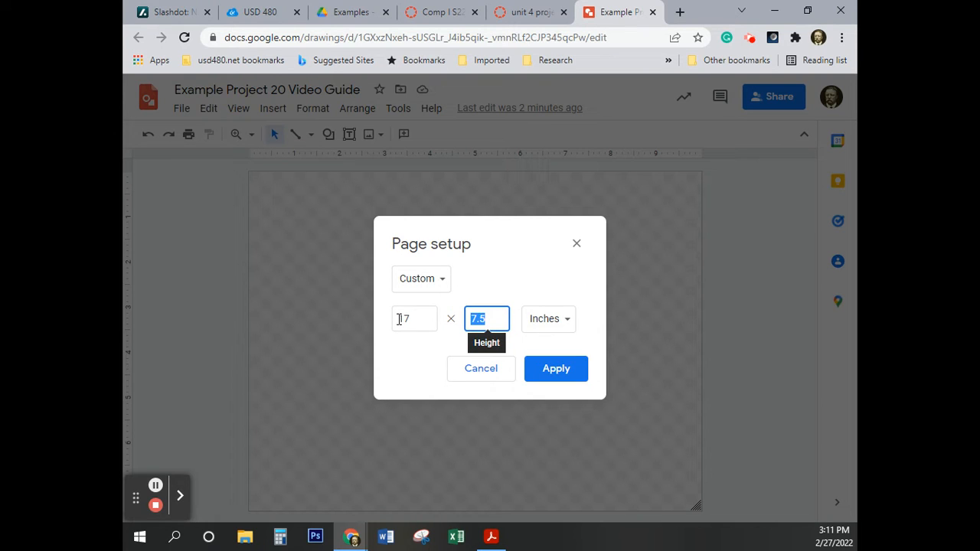
type("11")
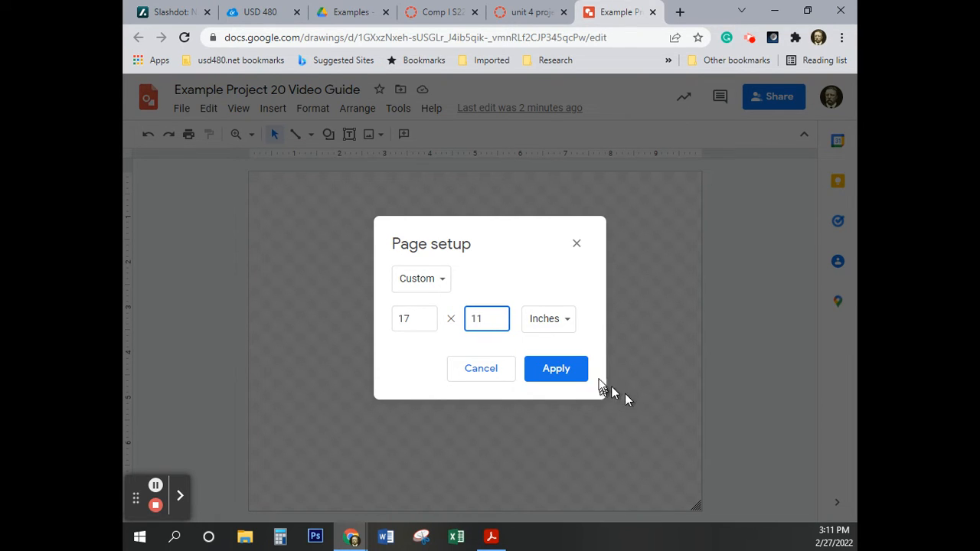
left_click(559, 371)
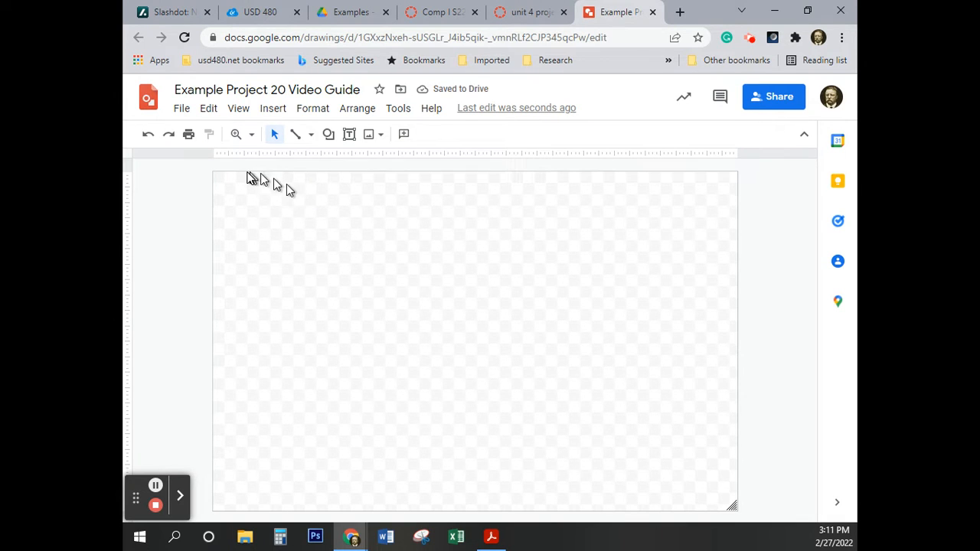
Add a horizontal guide to the blank drawing canvas
key("ctrl")
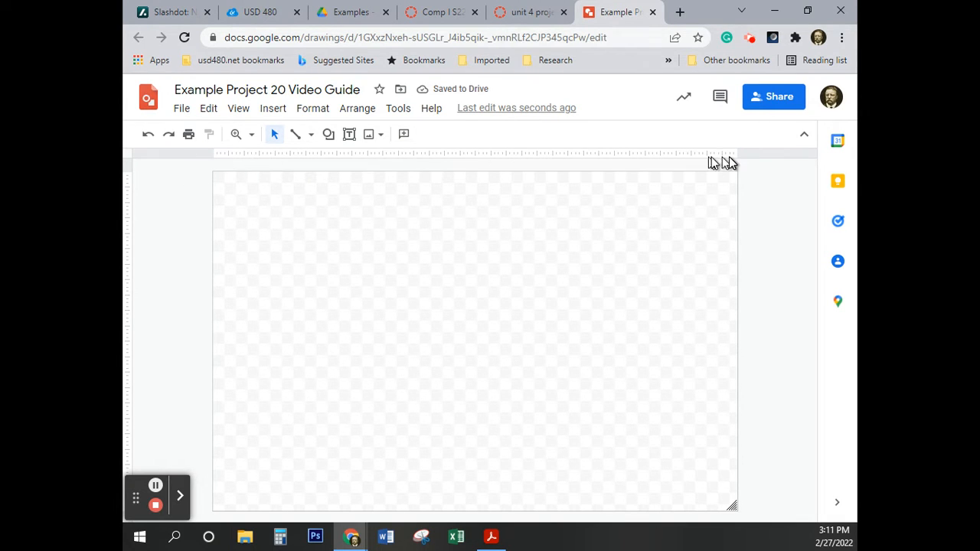
key("ctrl")
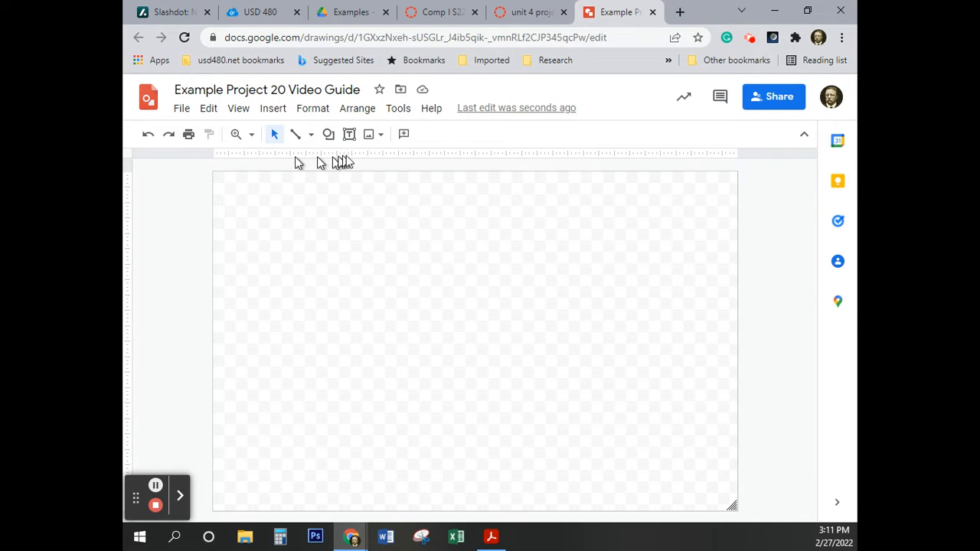
key("ctrl")
left_click(236, 108)
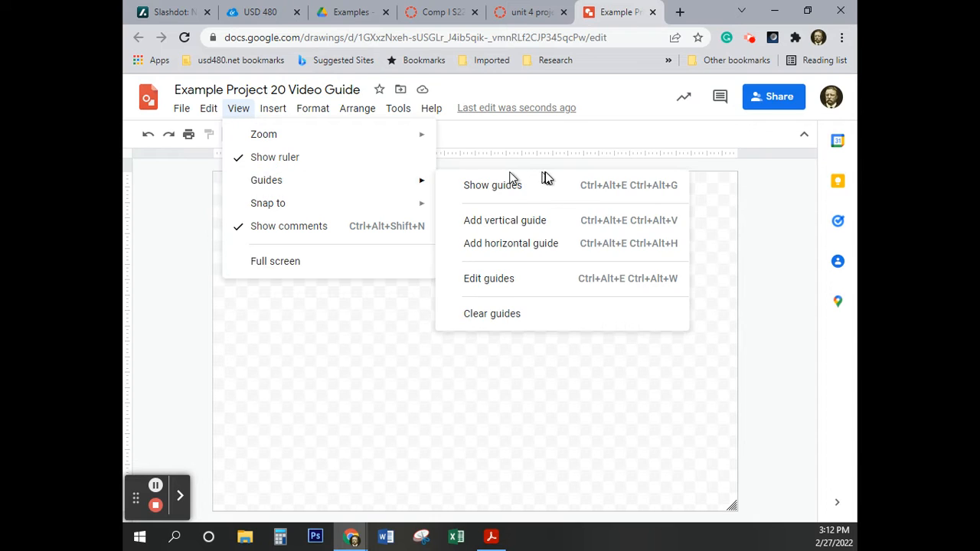
mouse_move(421, 184)
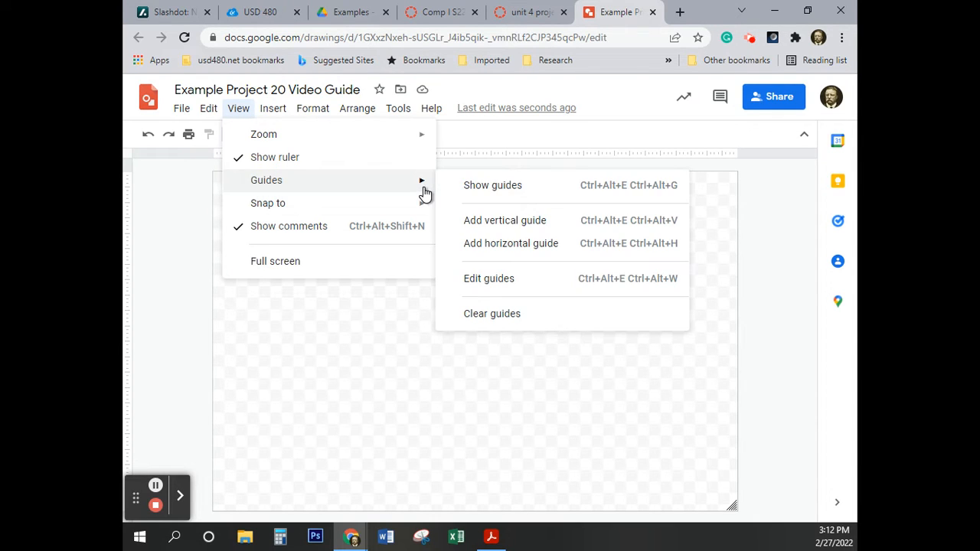
left_click(511, 243)
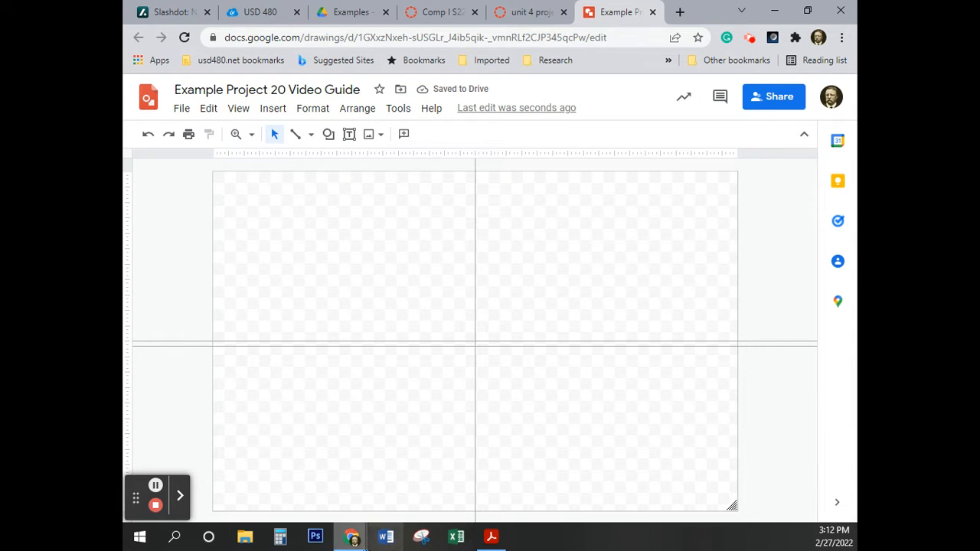
left_click(284, 540)
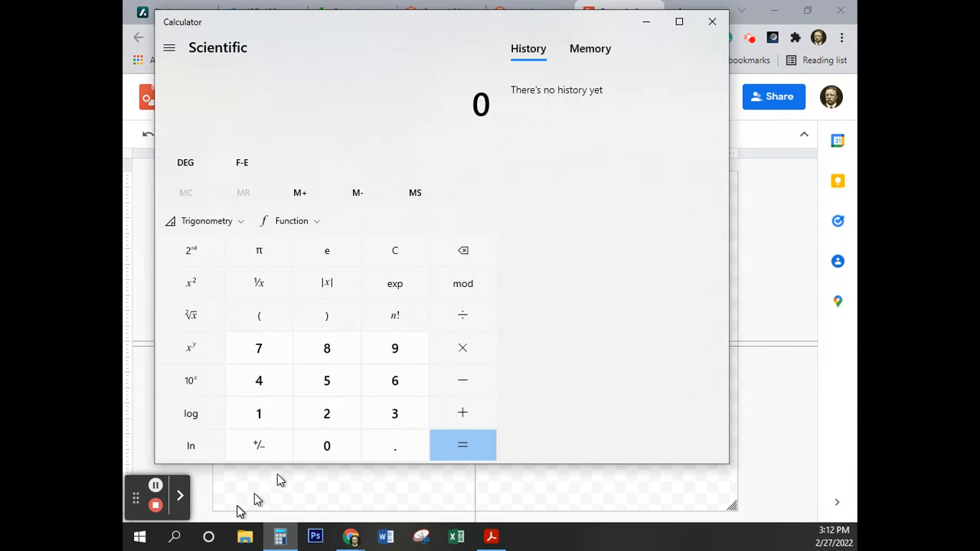
left_click(138, 543)
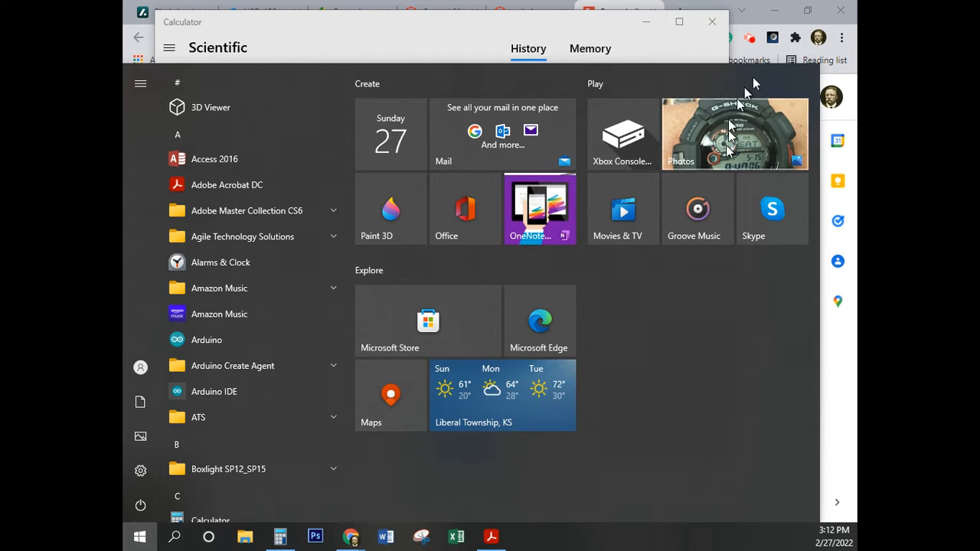
left_click(847, 445)
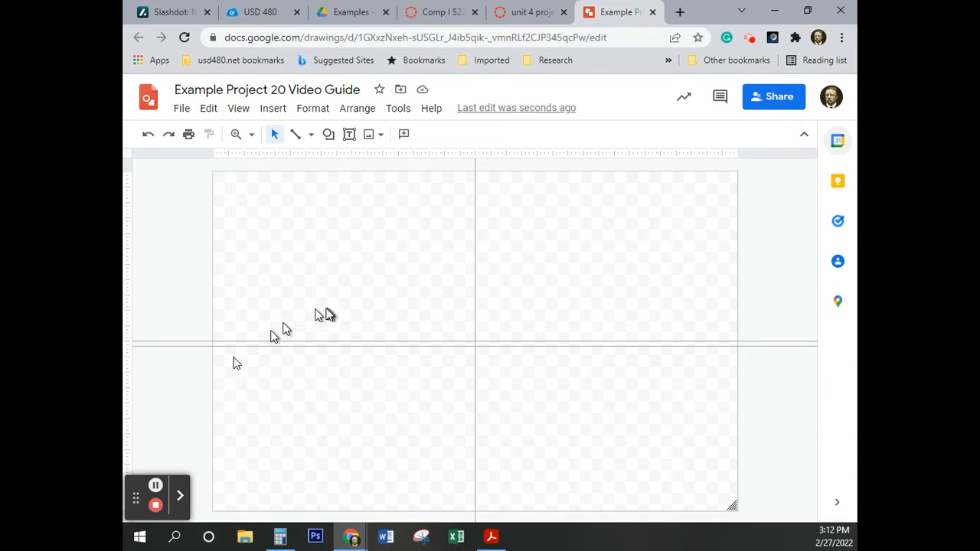
Switch to Calculator and divide the 17-inch page width by 3
left_click(281, 537)
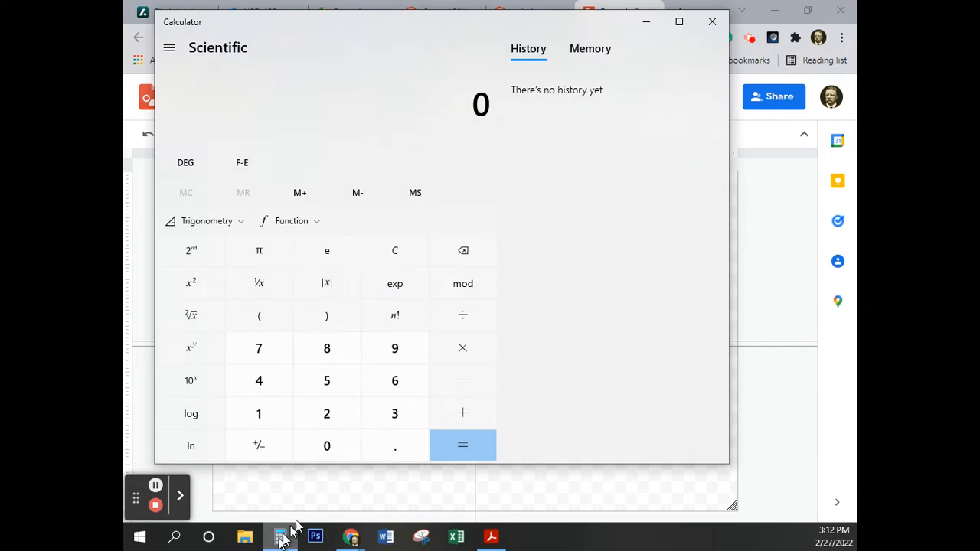
left_click(260, 352)
left_click(397, 257)
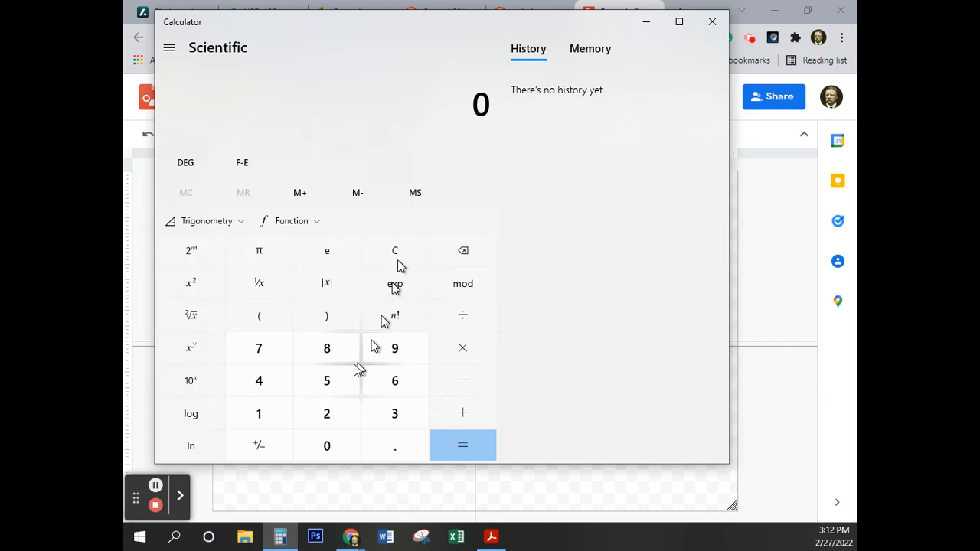
left_click(265, 418)
left_click(269, 352)
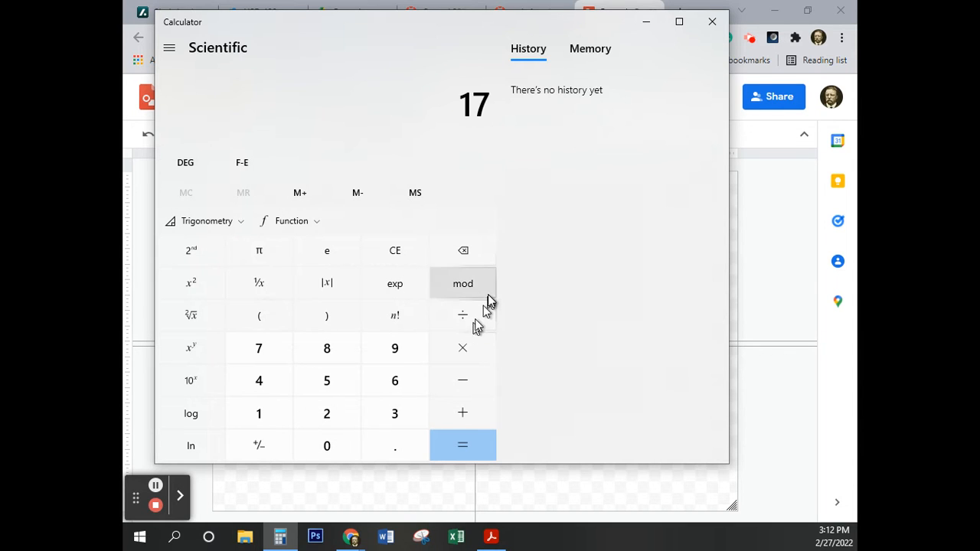
left_click(481, 316)
left_click(381, 417)
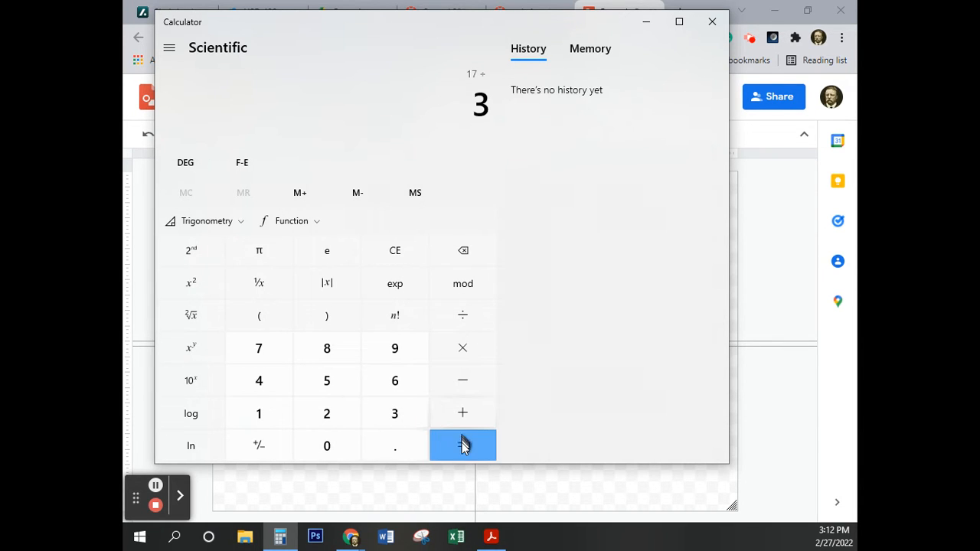
left_click(462, 448)
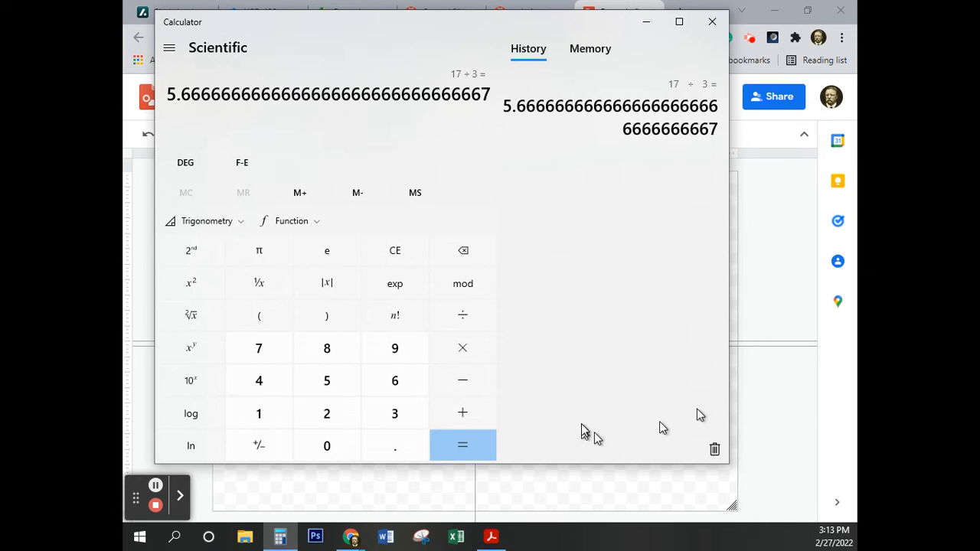
Divide the 11-inch page height by 3 and put the calculator away to return to the drawing
left_click(258, 414)
left_click(258, 414)
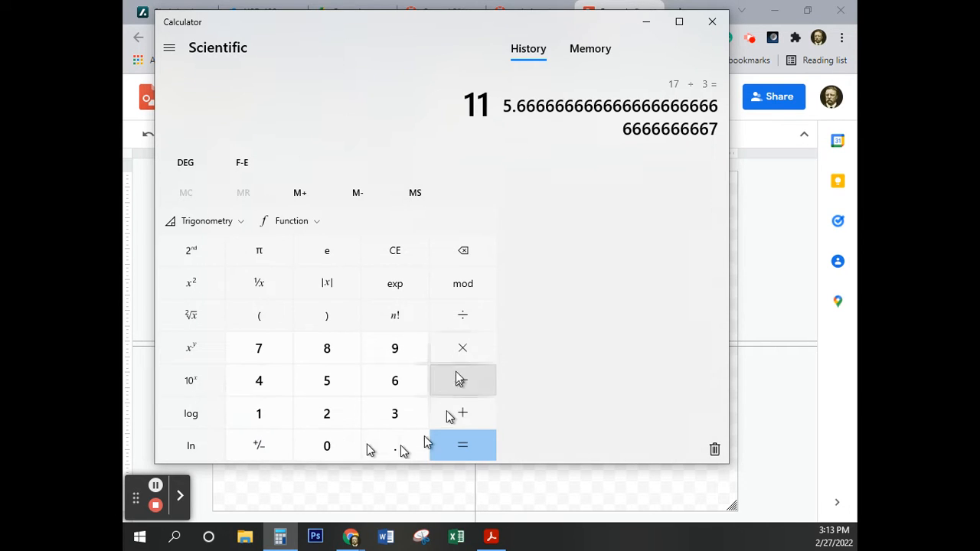
left_click(459, 316)
left_click(391, 414)
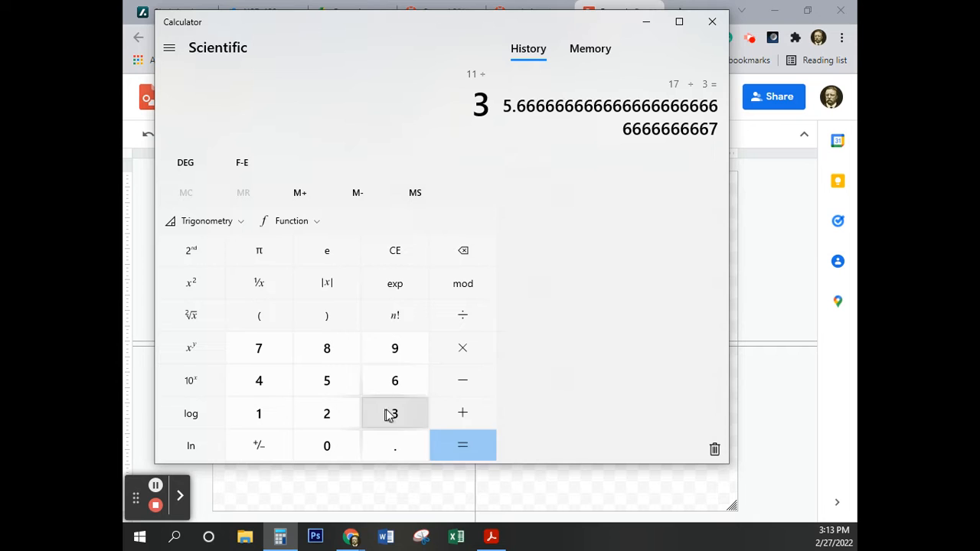
left_click(477, 448)
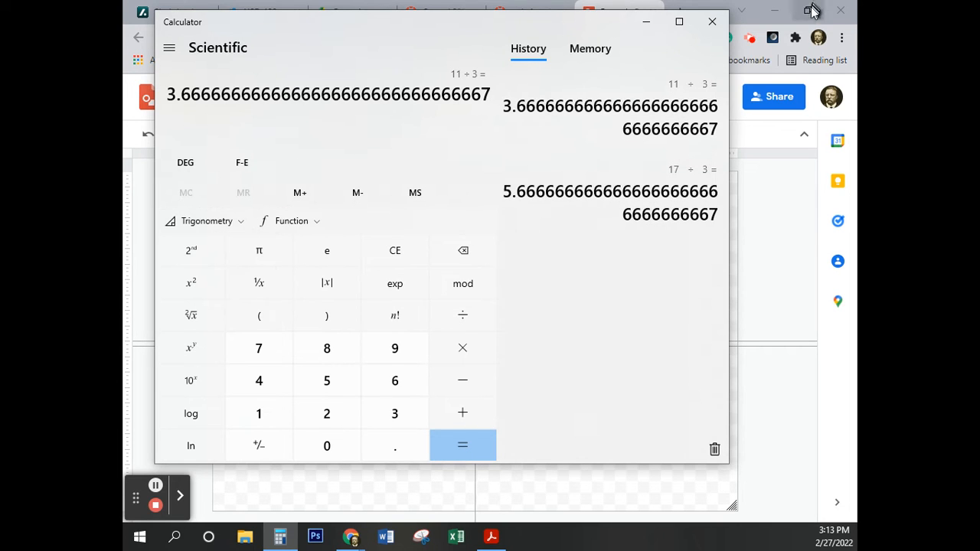
left_click(647, 23)
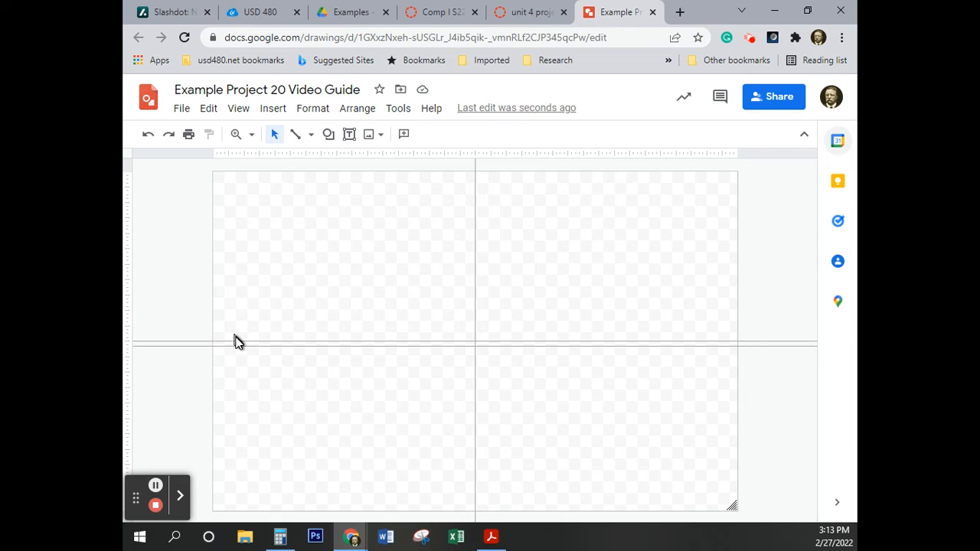
Move the upper horizontal guide up to about 3.75 inches on the vertical ruler
key("ctrl")
key("ctrl")
key("ctrl")
key("ctrl")
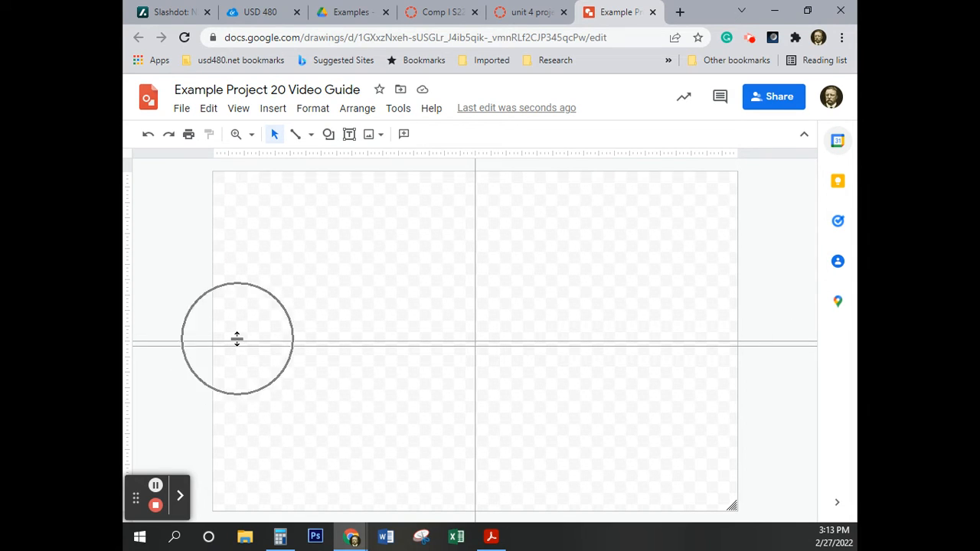
key("ctrl")
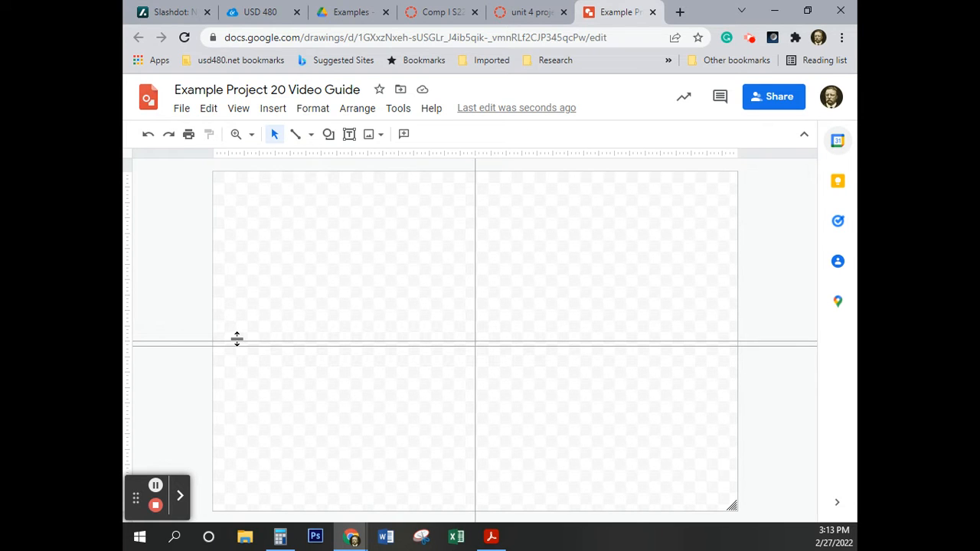
key("ctrl")
left_click_drag(237, 339, 241, 287)
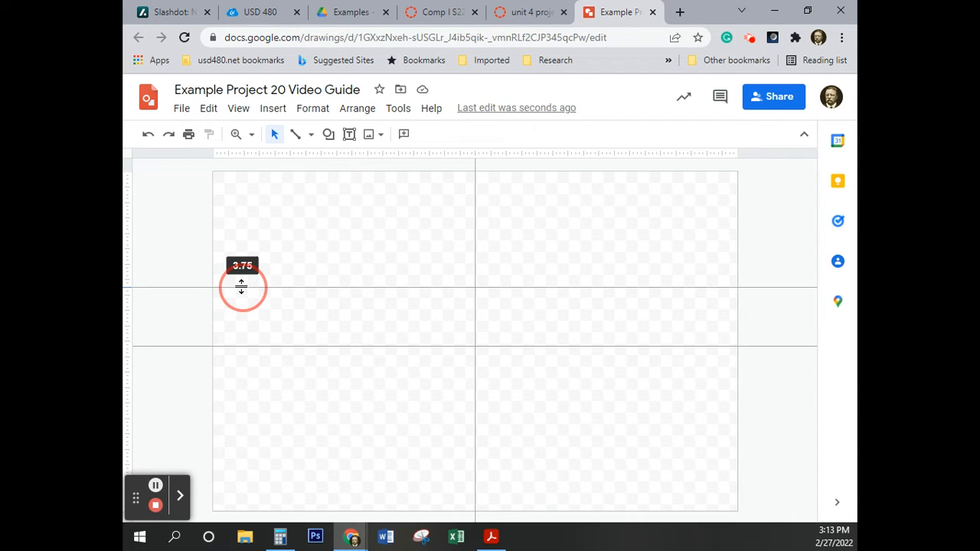
Fine-tune the upper horizontal guide to one third of the page height and move the lower one down to two thirds
left_click_drag(242, 288, 242, 283)
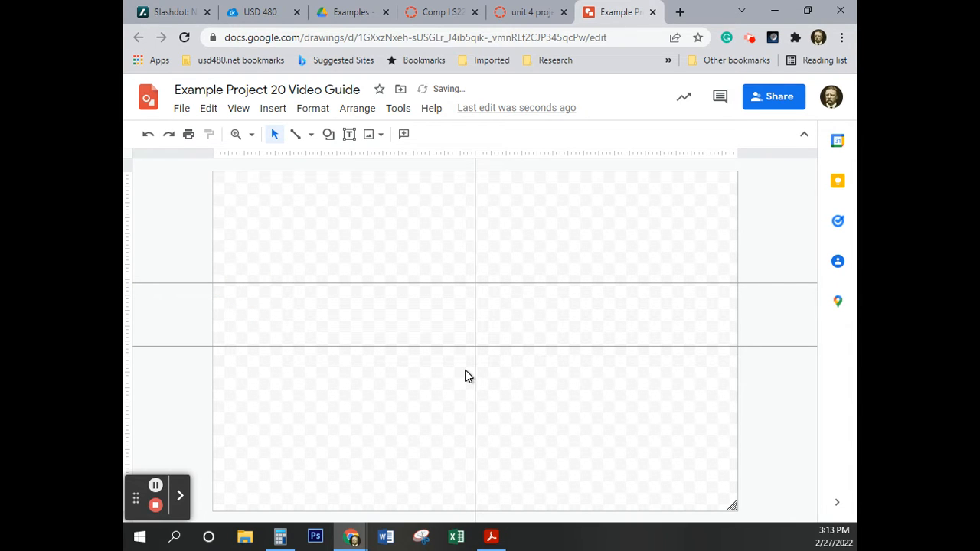
left_click(310, 284)
left_click_drag(309, 284, 309, 283)
left_click_drag(345, 347, 349, 399)
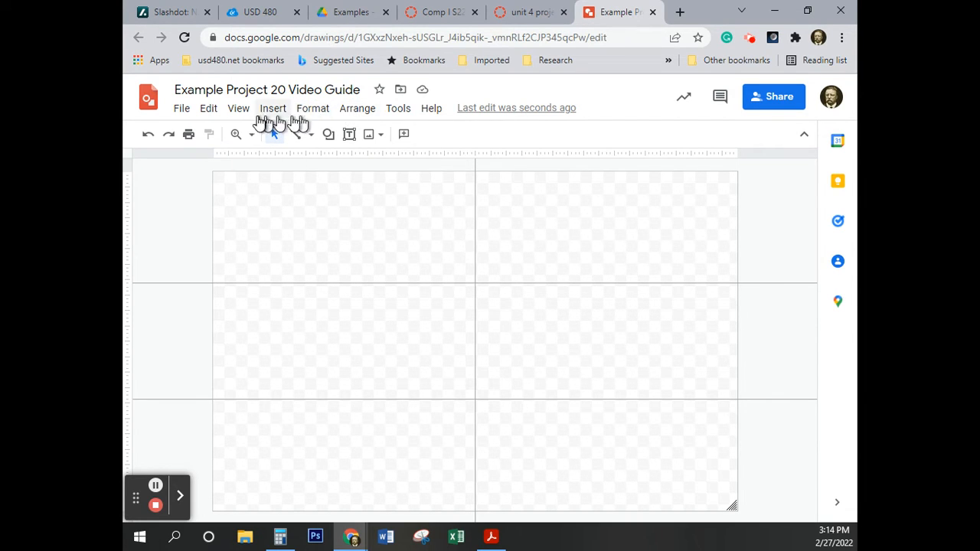
Add a second vertical guide to the drawing
left_click(234, 112)
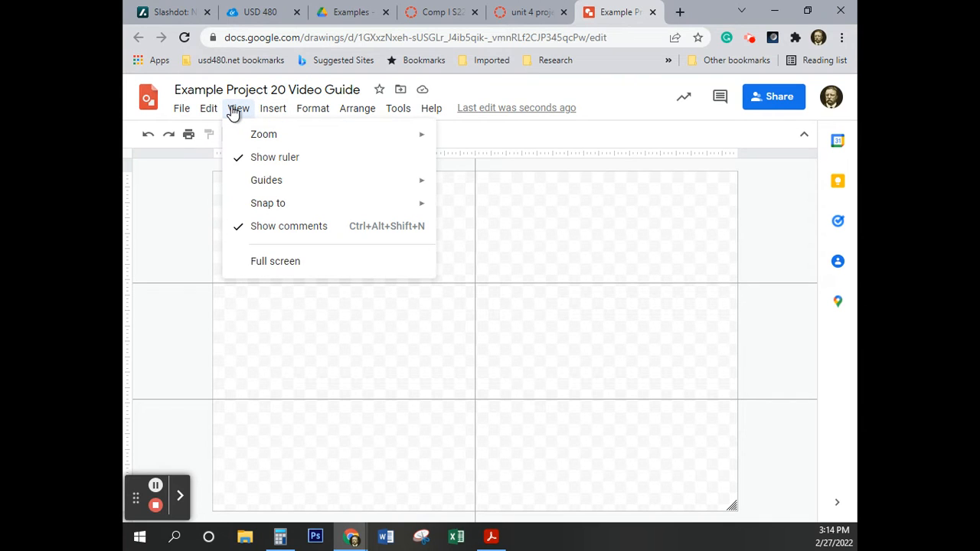
mouse_move(261, 183)
left_click(505, 223)
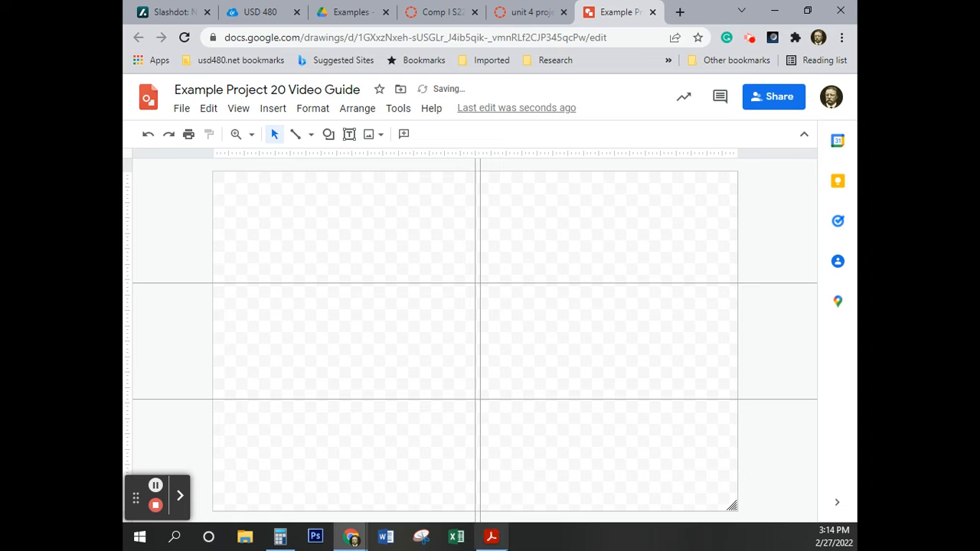
Switch to Calculator, divide the 17-inch page width by 3 again, and close it to return to the drawing
left_click(280, 537)
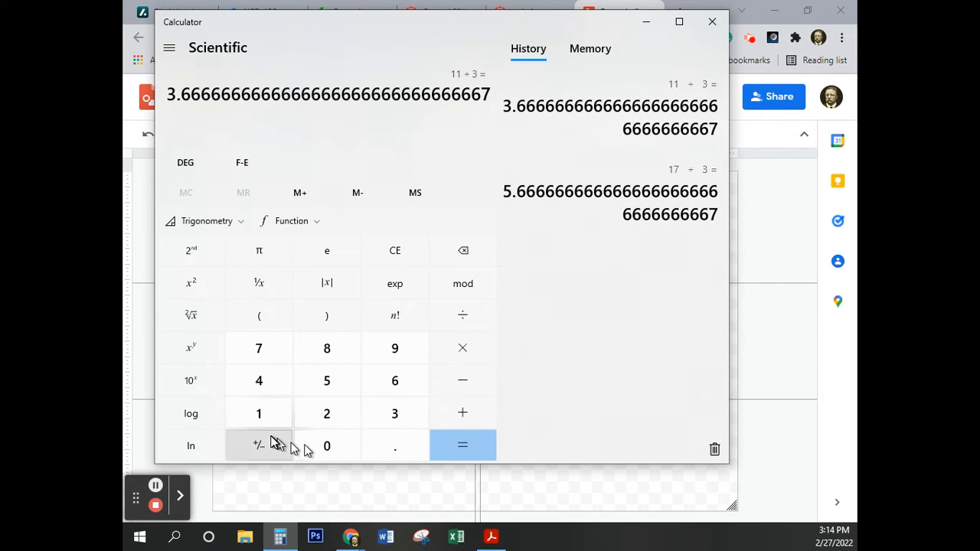
left_click(262, 418)
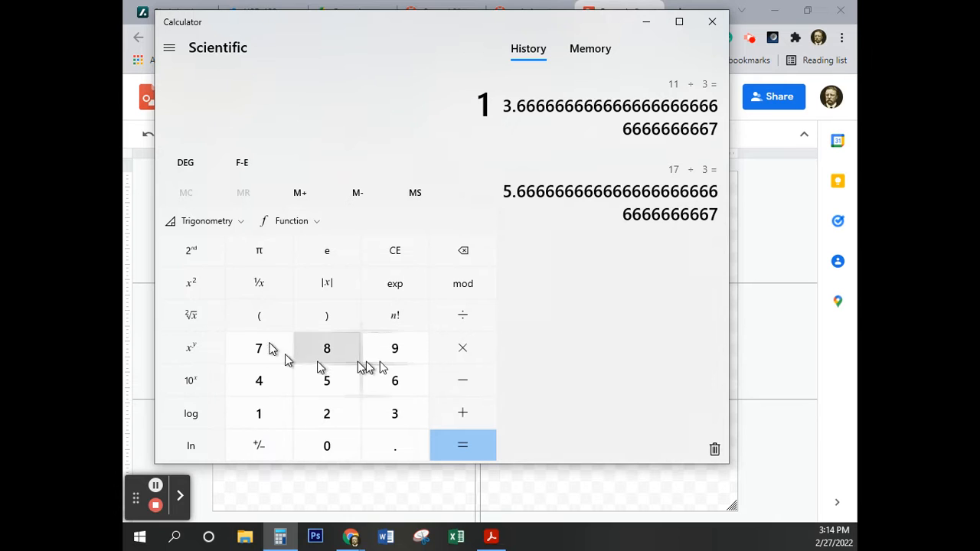
left_click(263, 352)
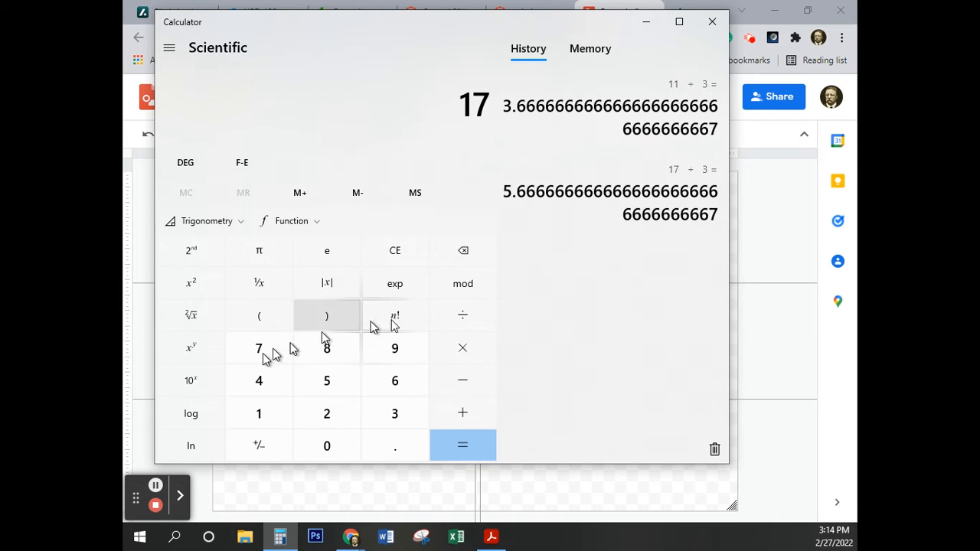
left_click(460, 321)
left_click(394, 412)
left_click(462, 446)
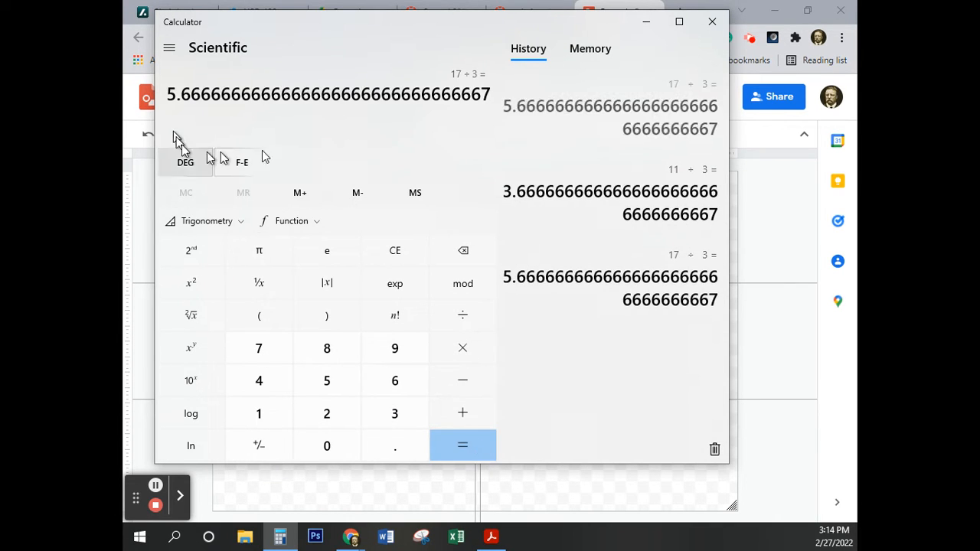
left_click(712, 22)
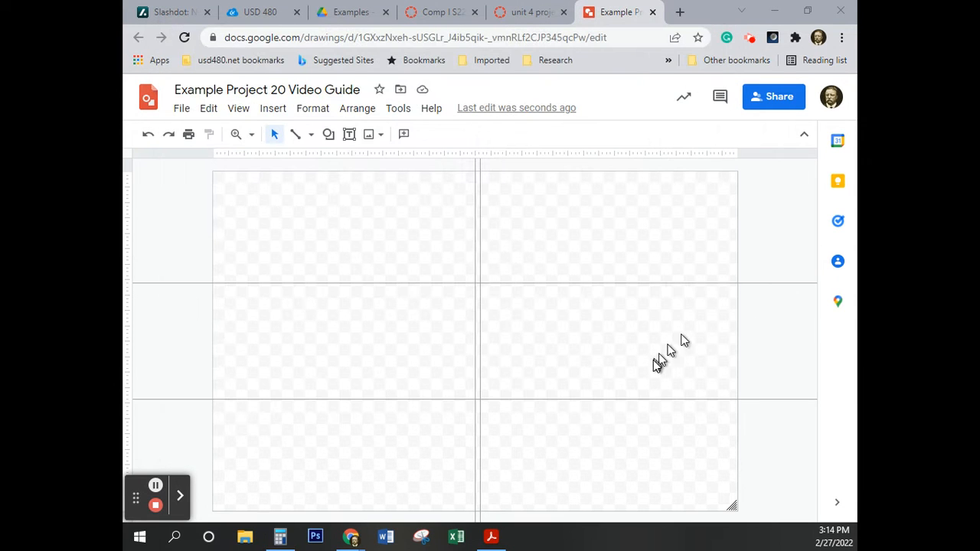
Move one vertical guide to about 5.63 inches and the other to about two thirds of the page width
left_click_drag(474, 262, 387, 265)
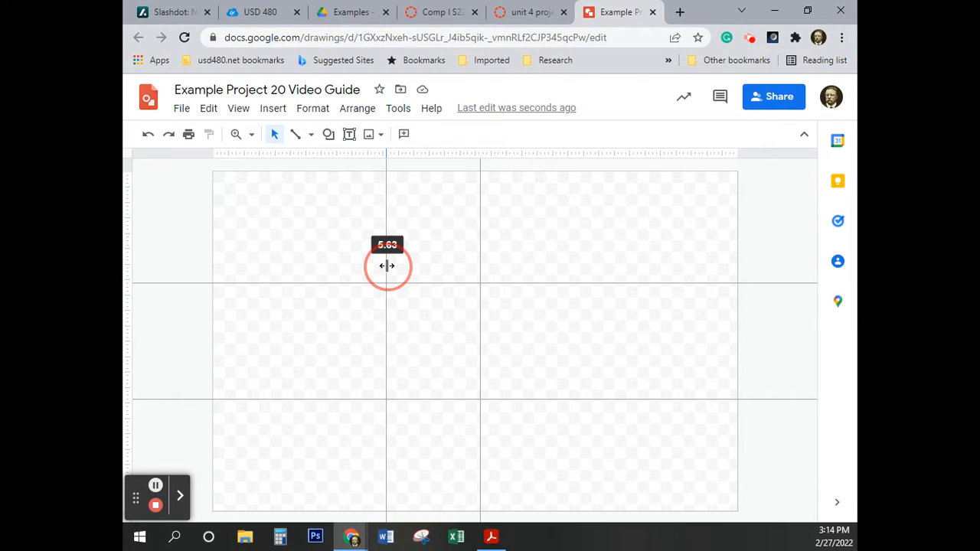
left_click_drag(387, 266, 387, 264)
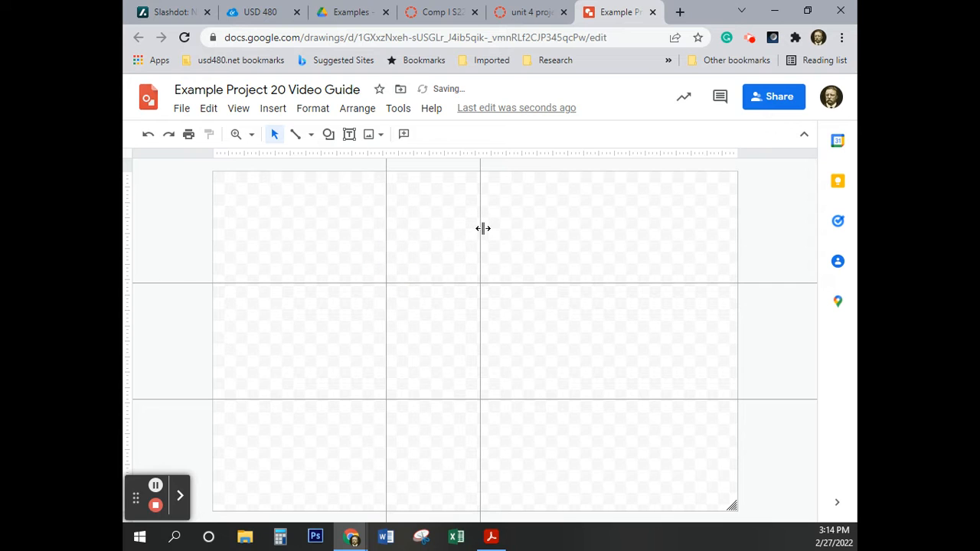
left_click_drag(479, 238, 566, 237)
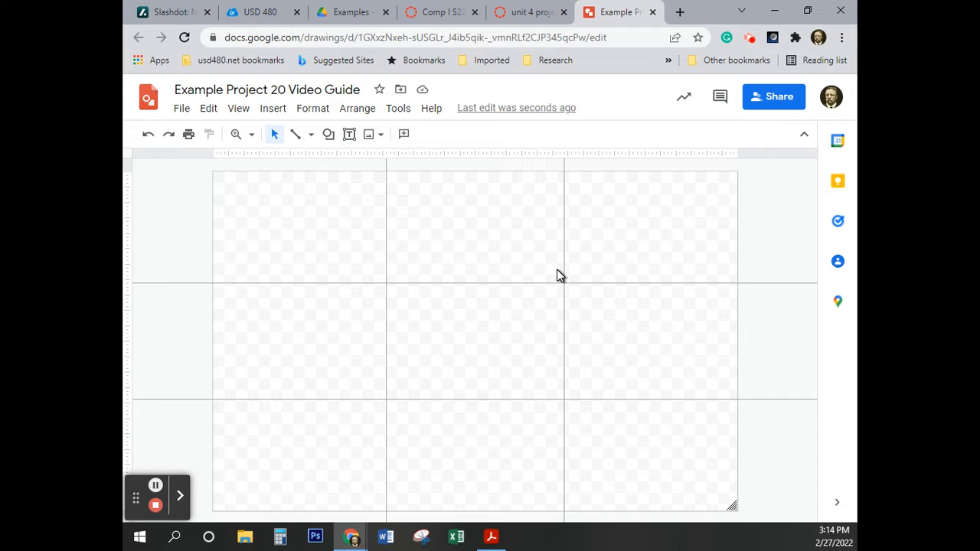
Insert word art reading "How to Prevent" on one line and "Credit Card Identity Theft" on the line below
left_click(274, 109)
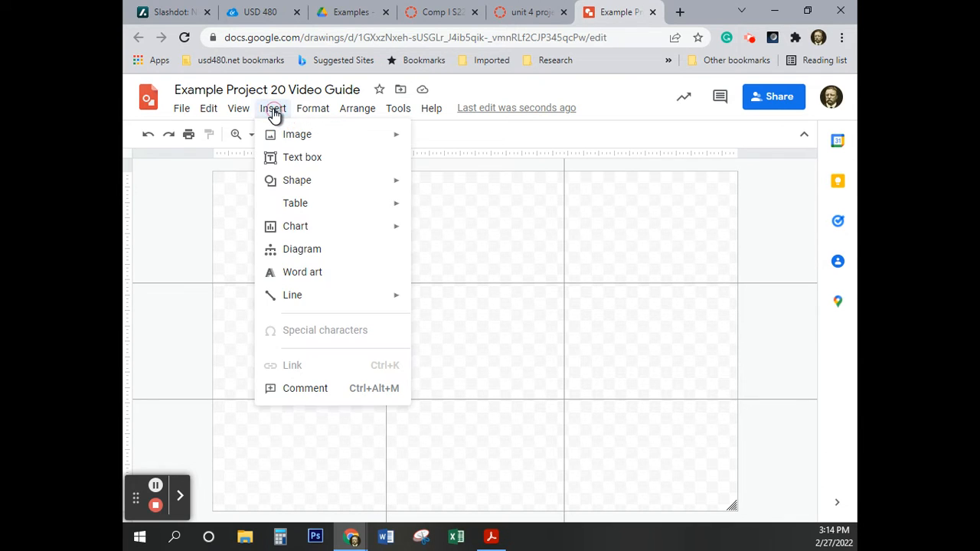
left_click(310, 274)
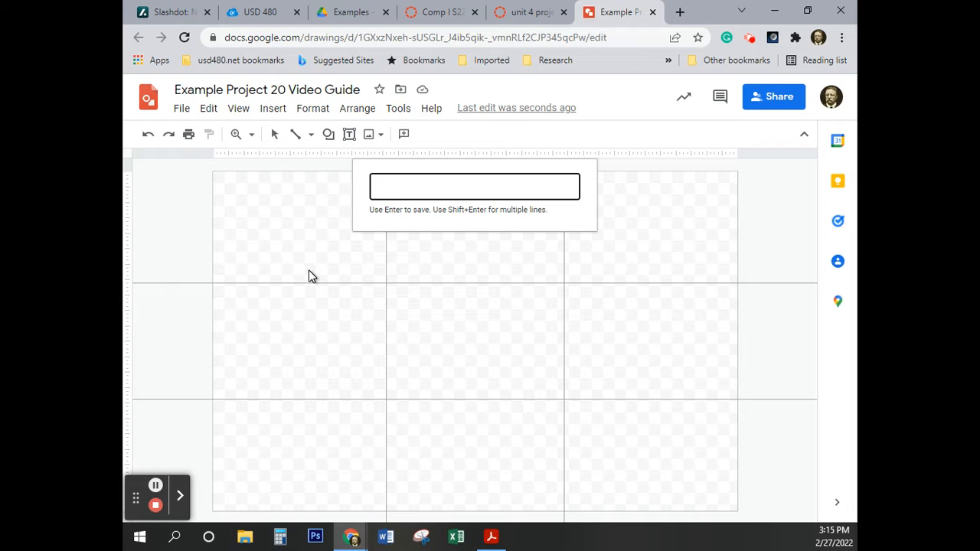
type("How to Prevent")
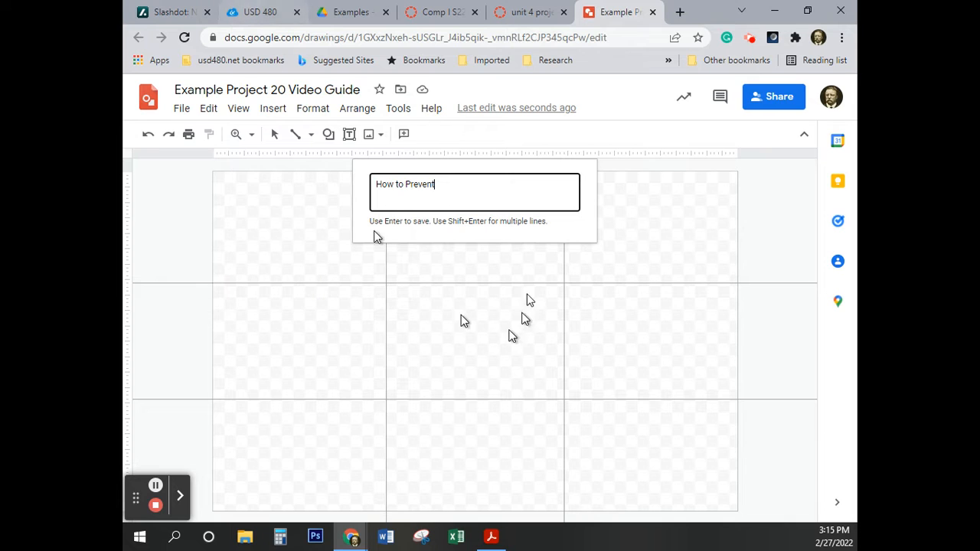
left_click(470, 230)
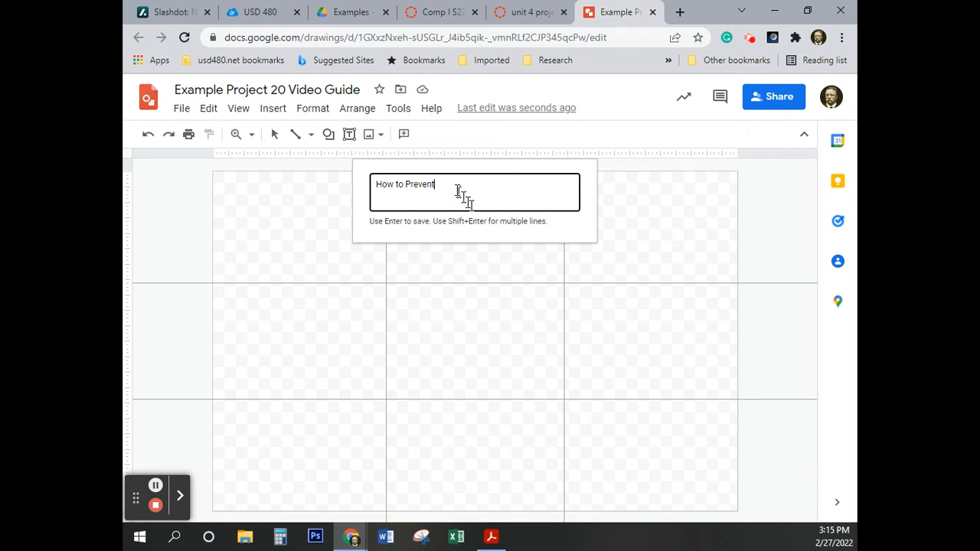
key("shift+Return")
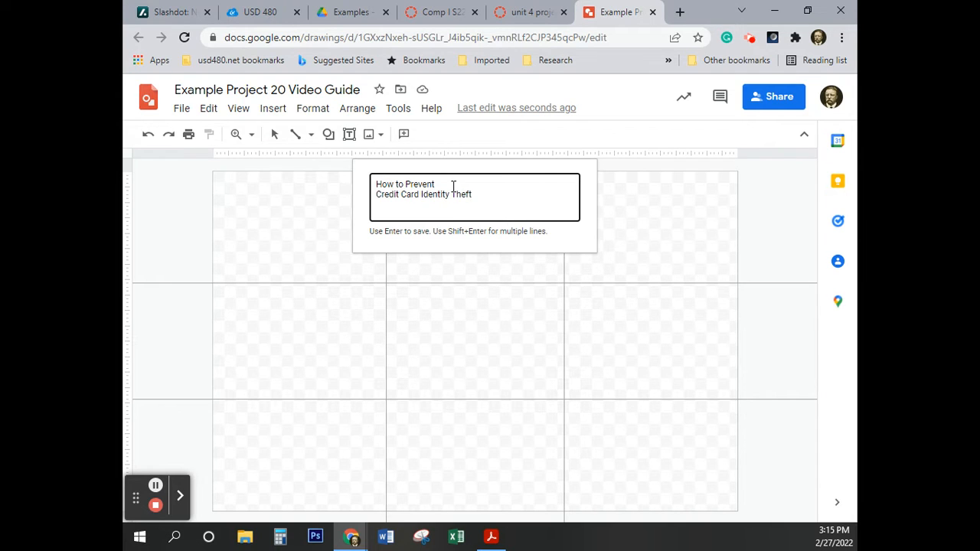
key("Return")
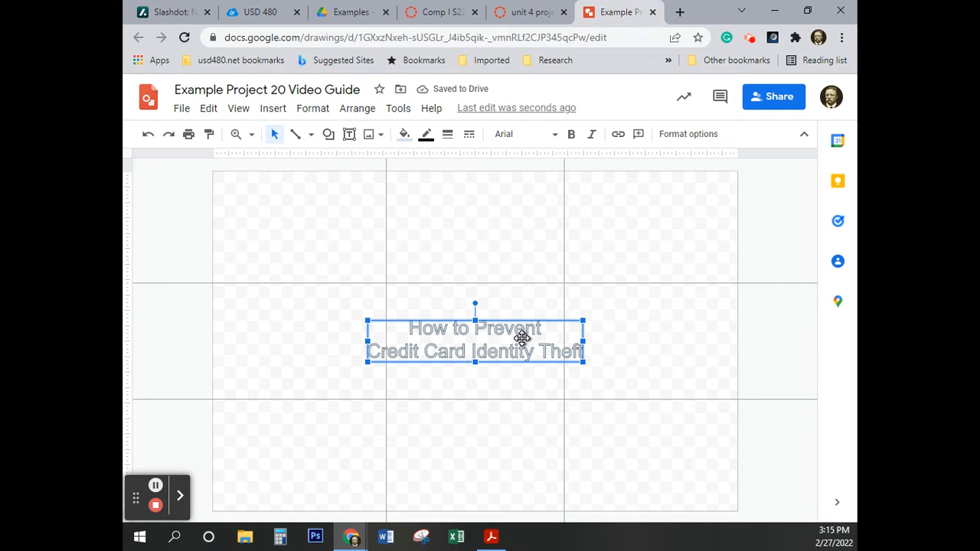
Enlarge the title word art within the top third of the page and set its font to Bree Serif
left_click_drag(522, 338, 423, 189)
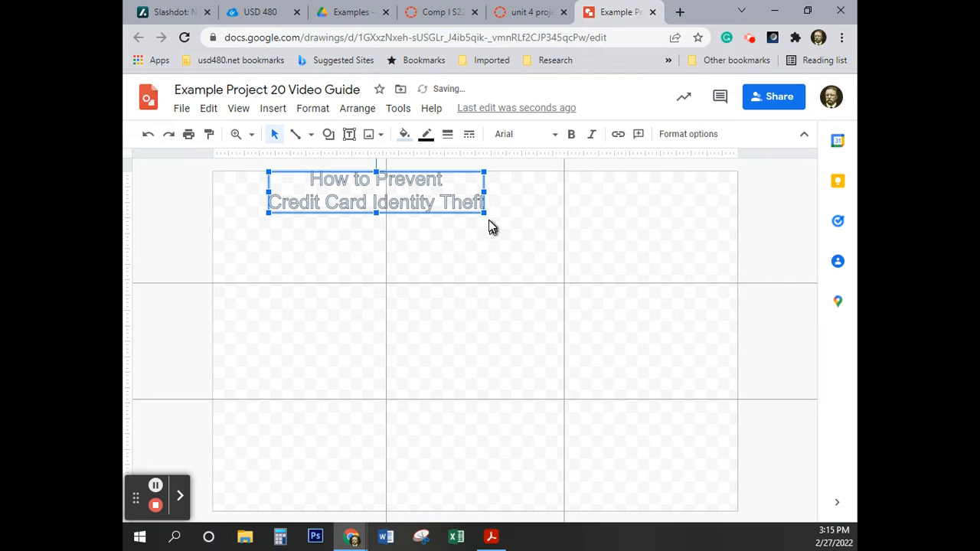
left_click_drag(483, 214, 575, 272)
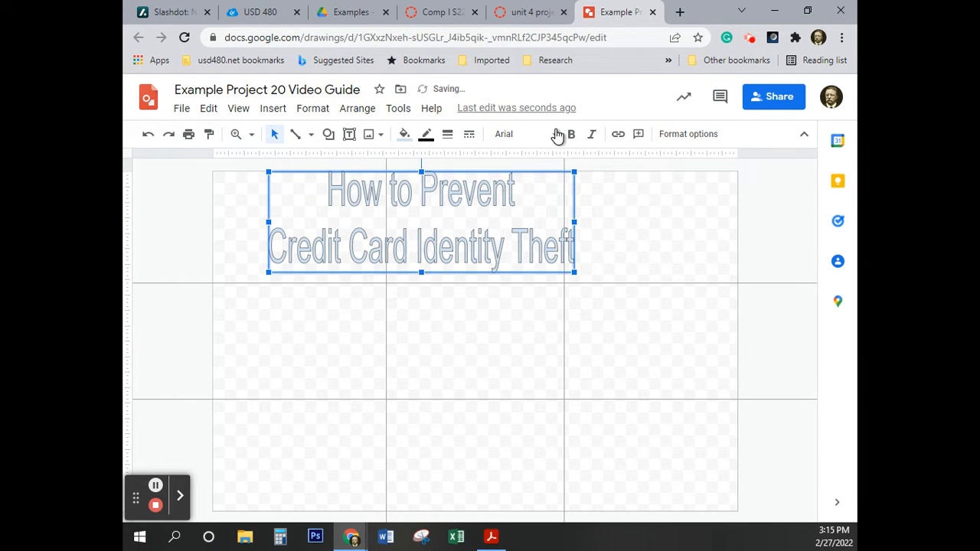
left_click(557, 137)
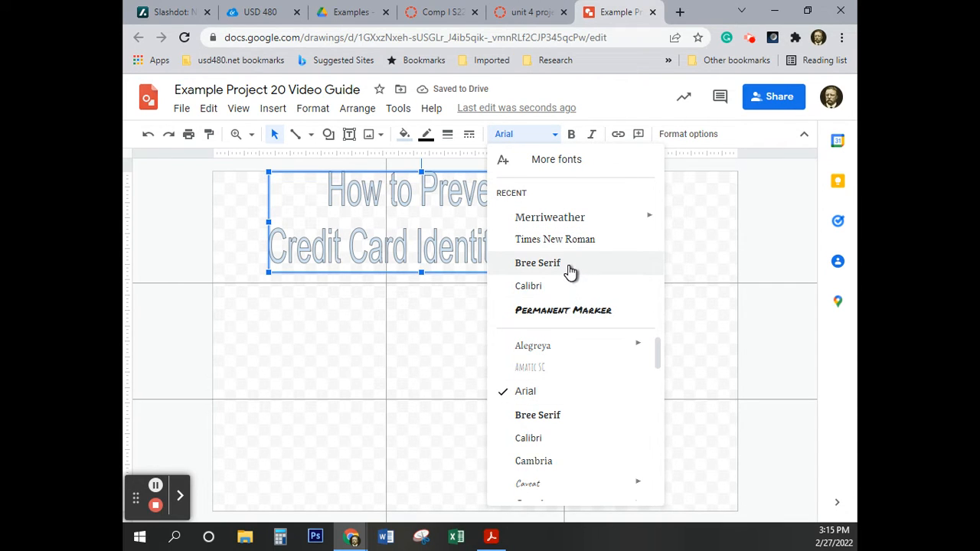
left_click(571, 266)
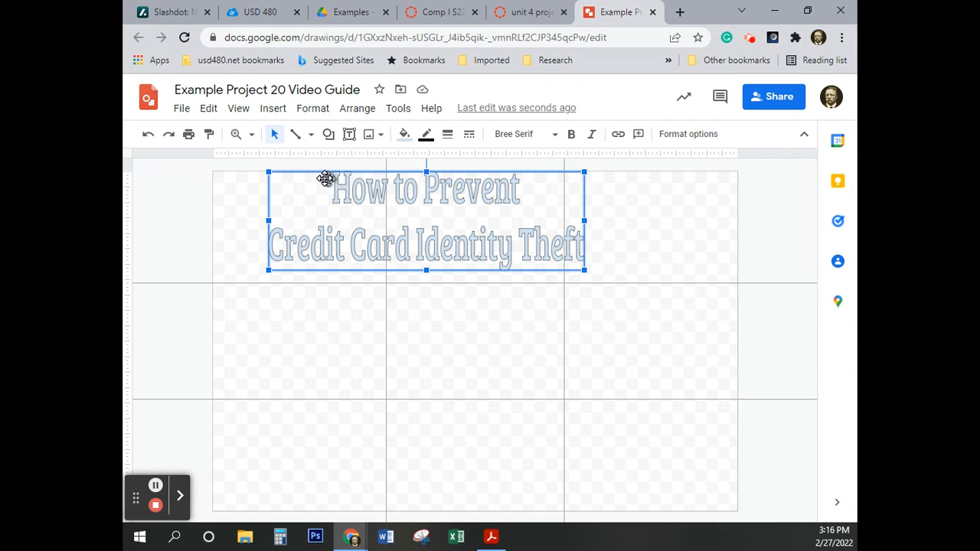
Adjust the title's vertical position so it sits just below the page's top edge
left_click(546, 208)
left_click_drag(546, 208, 546, 214)
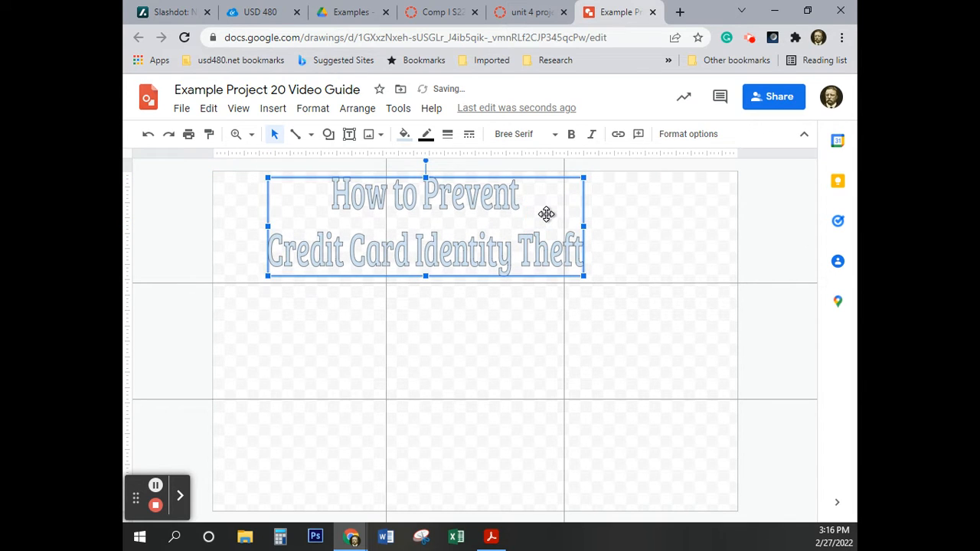
key("Up")
key("Up")
key("Up")
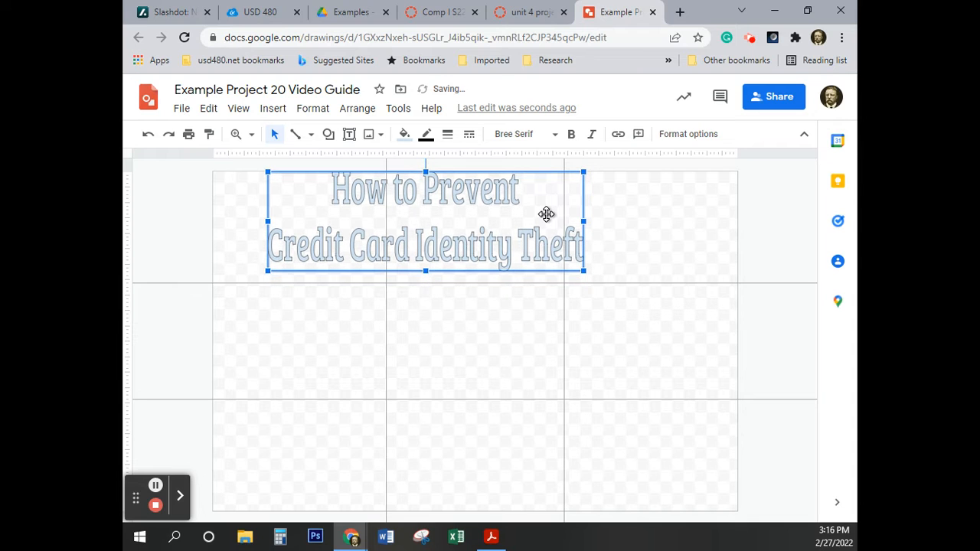
key("Down")
key("Down")
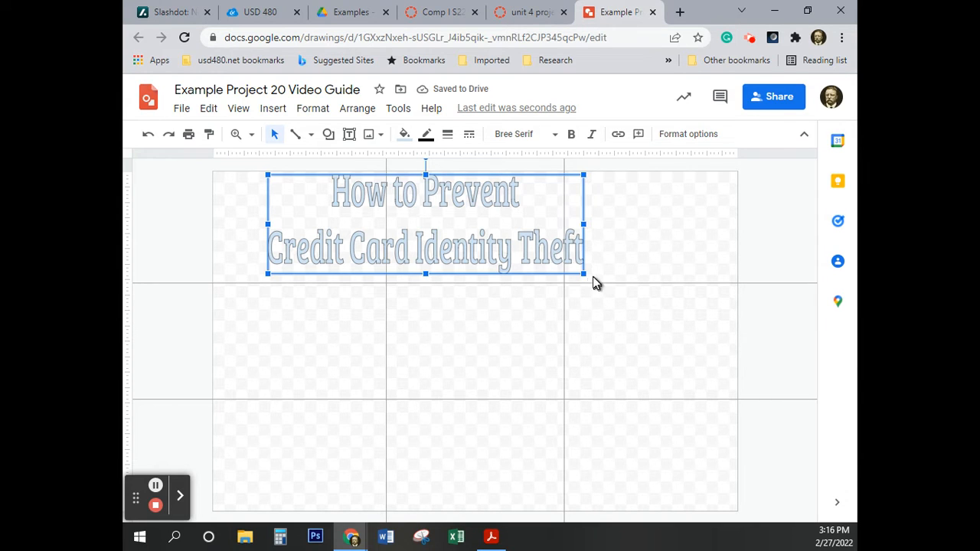
Widen the title to span most of the page and centre it horizontally just above the upper horizontal guide
left_click_drag(582, 272, 716, 278)
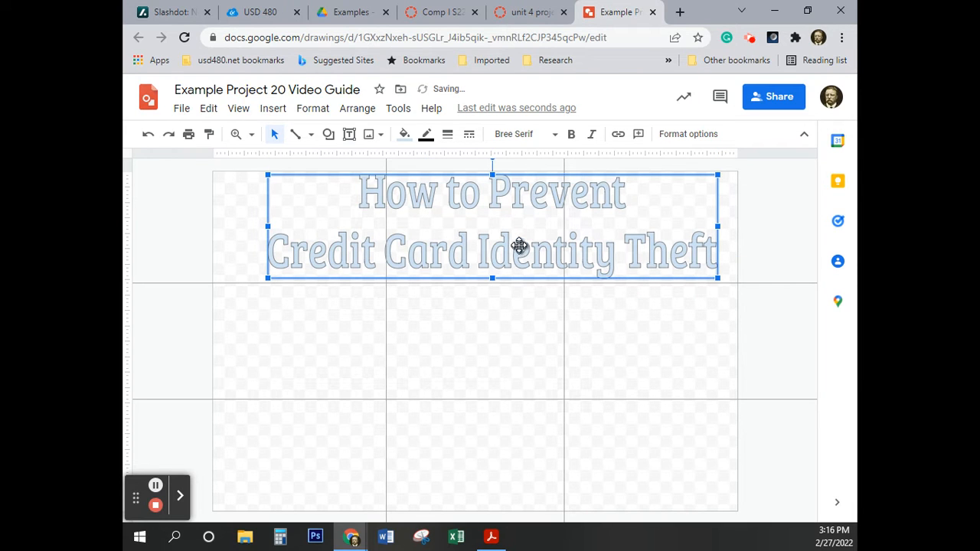
key("Left")
key("Left")
key("Left")
key("Left")
key("Left")
key("Left")
key("Left")
key("Left")
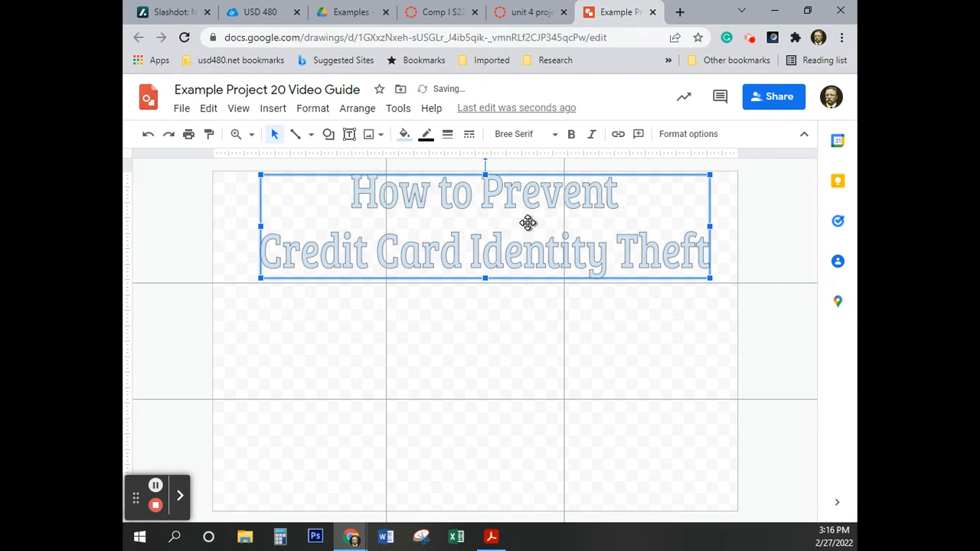
key("Right")
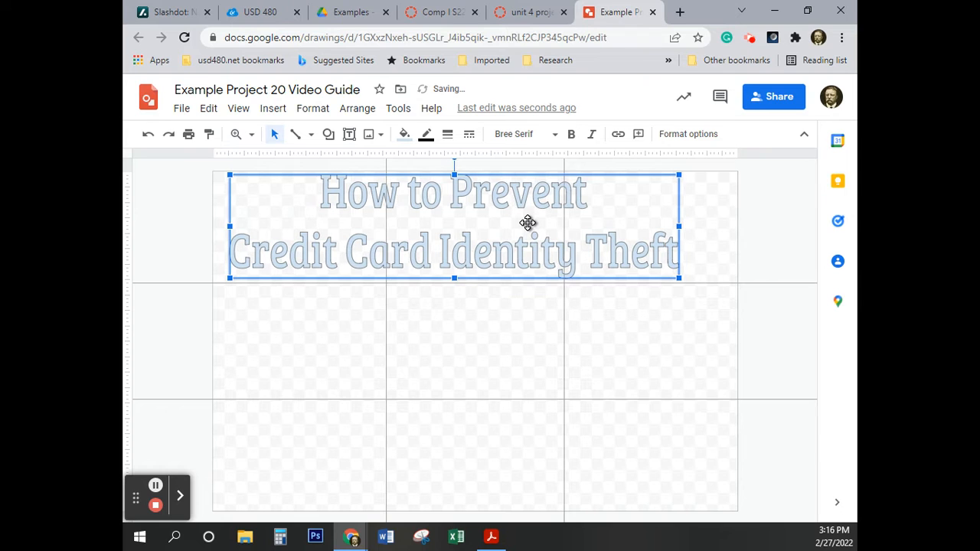
left_click_drag(499, 222, 519, 223)
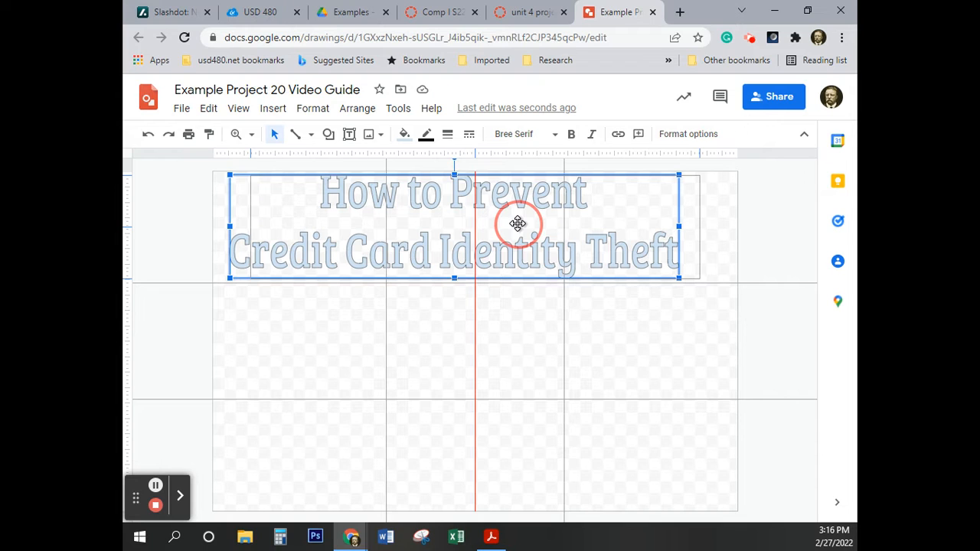
left_click_drag(519, 222, 516, 224)
left_click_drag(515, 224, 516, 227)
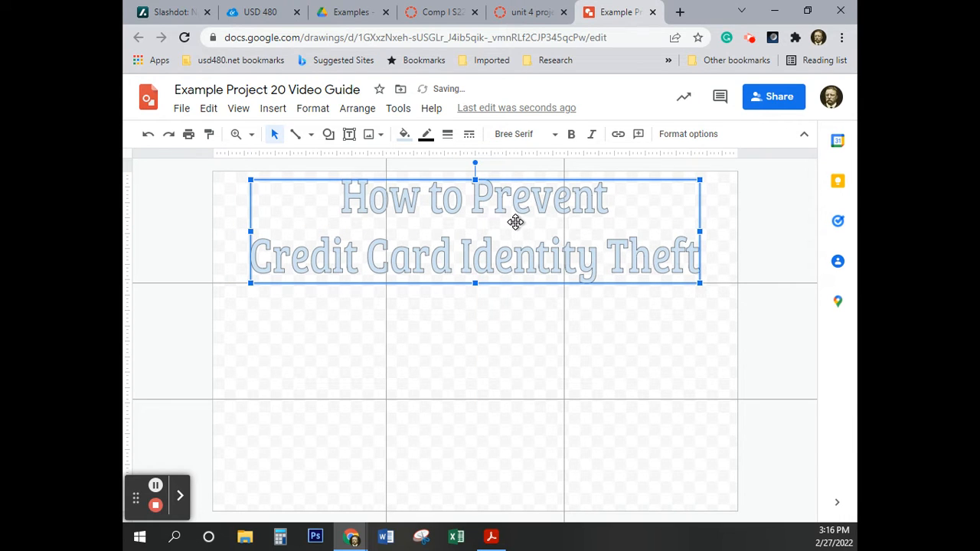
key("Up")
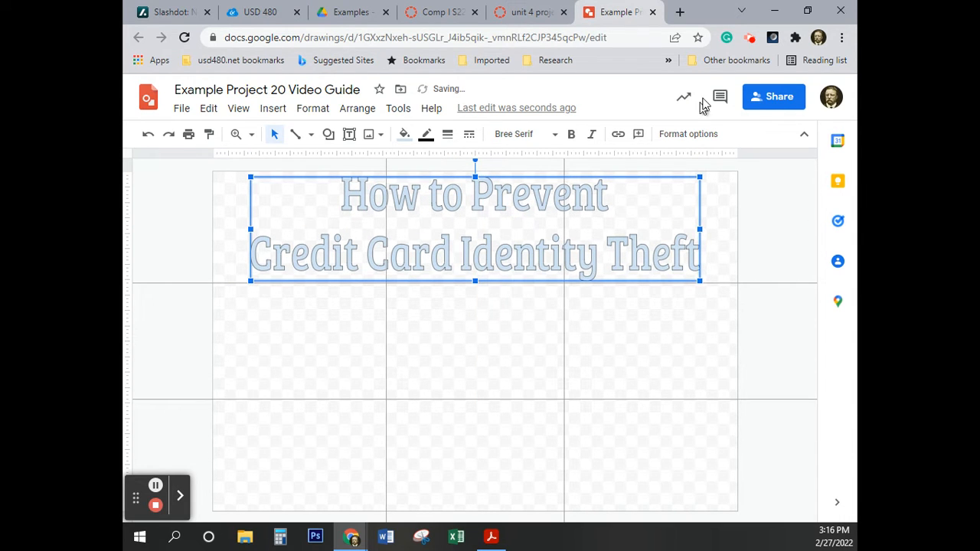
Fill the title letters with medium green, then change the fill to the next lighter green shade
left_click(404, 135)
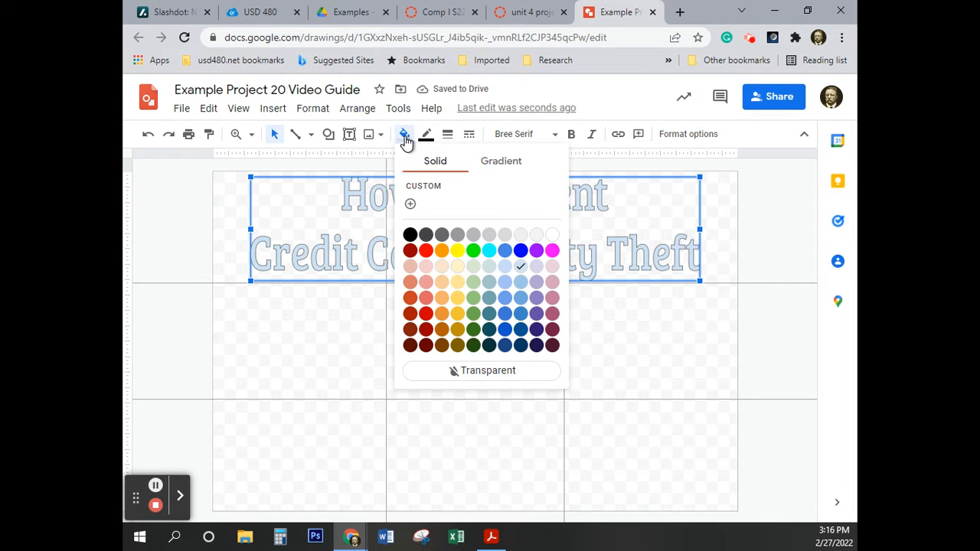
left_click(473, 314)
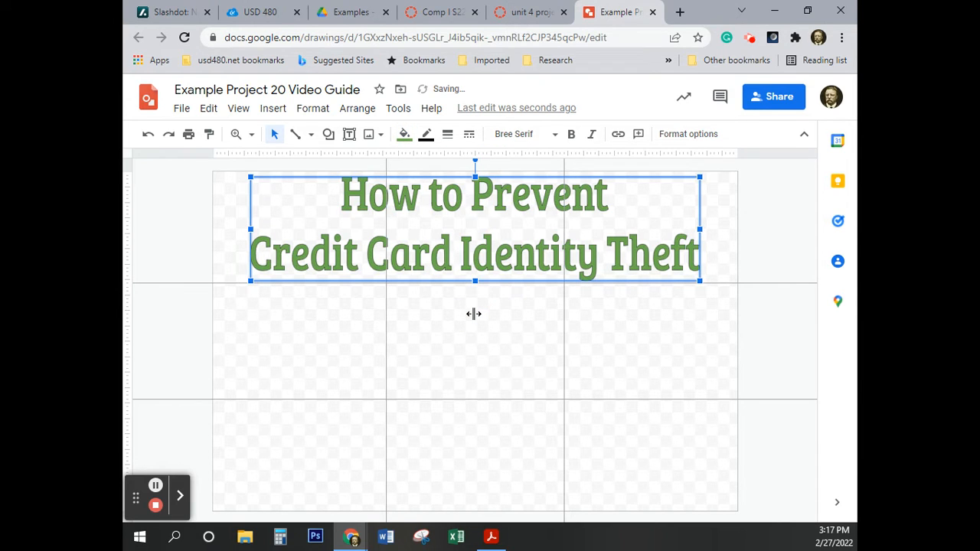
left_click(404, 134)
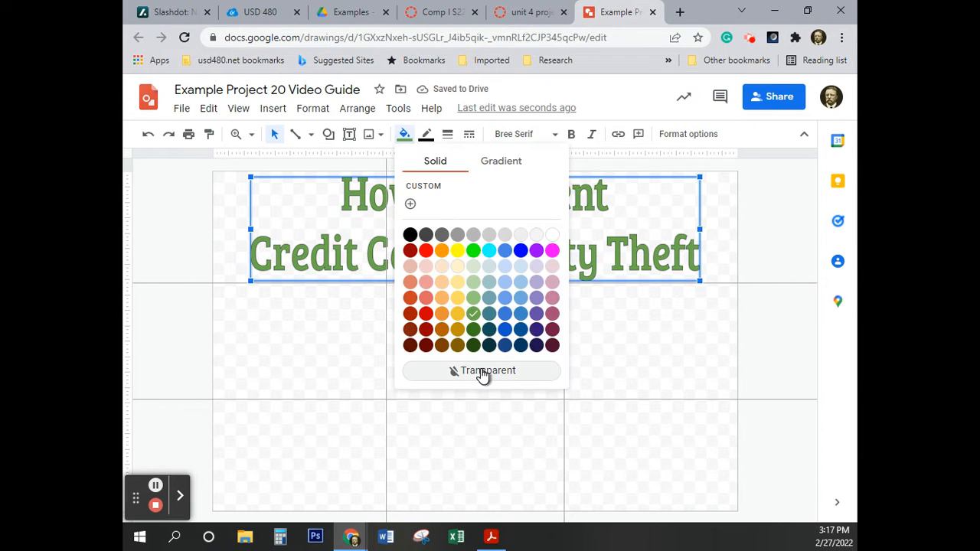
left_click(473, 298)
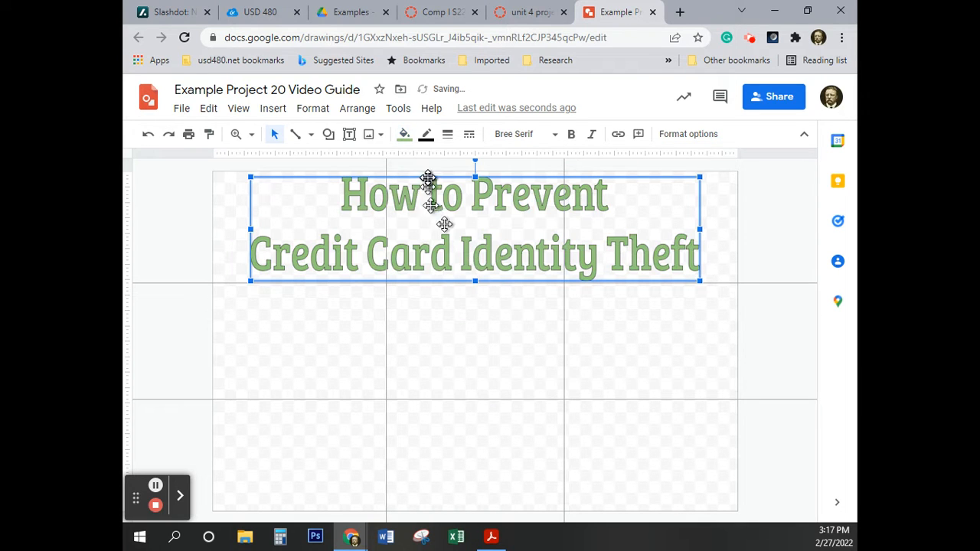
Give the title letters an orange outline 4px thick and deselect the word art
left_click(426, 134)
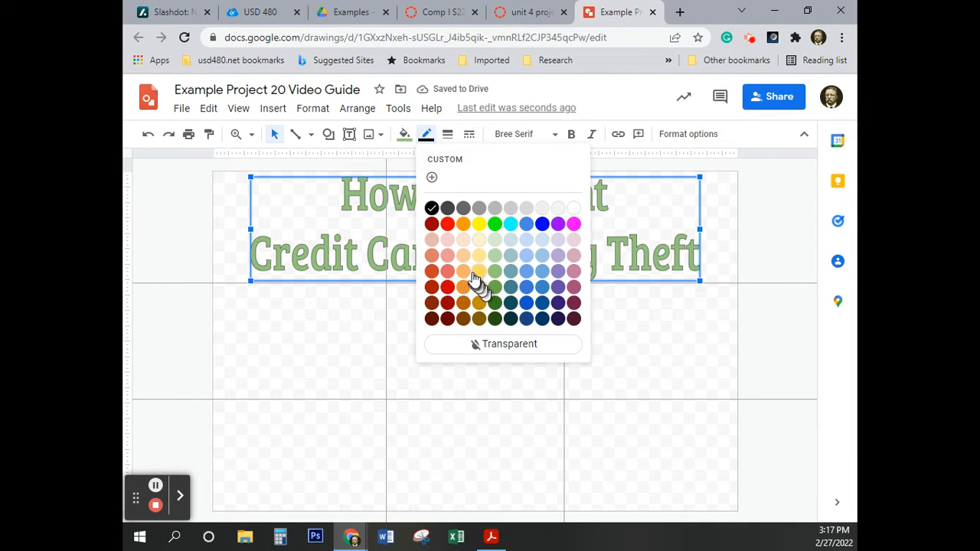
left_click(463, 223)
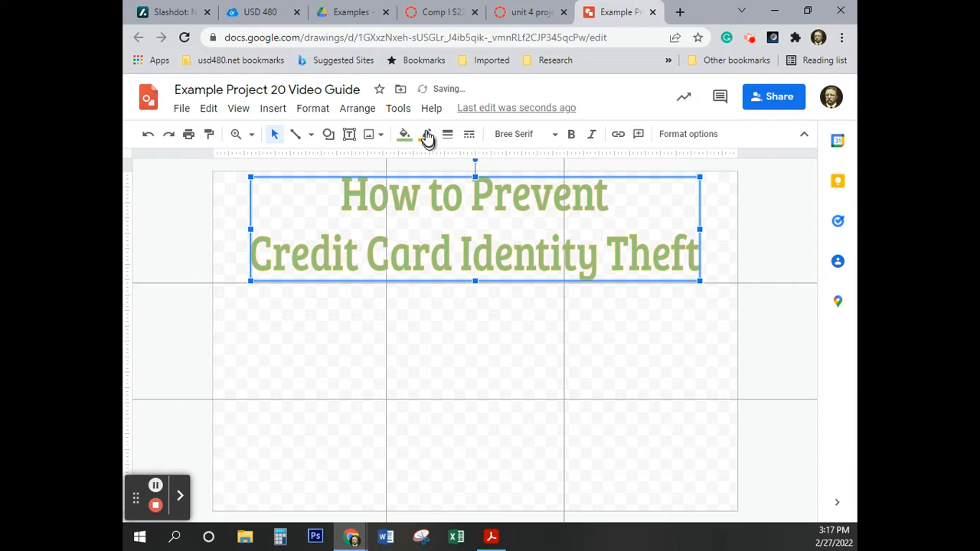
left_click(447, 136)
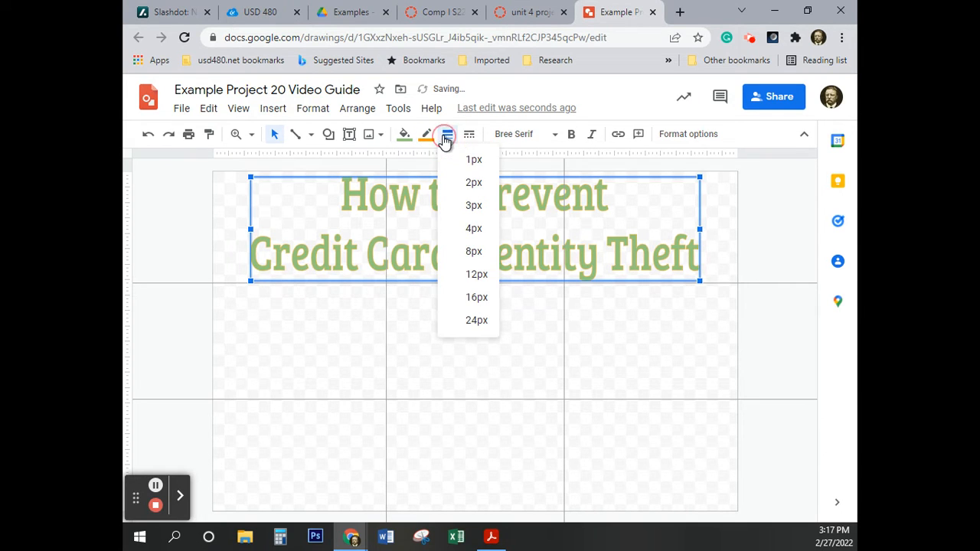
left_click(466, 227)
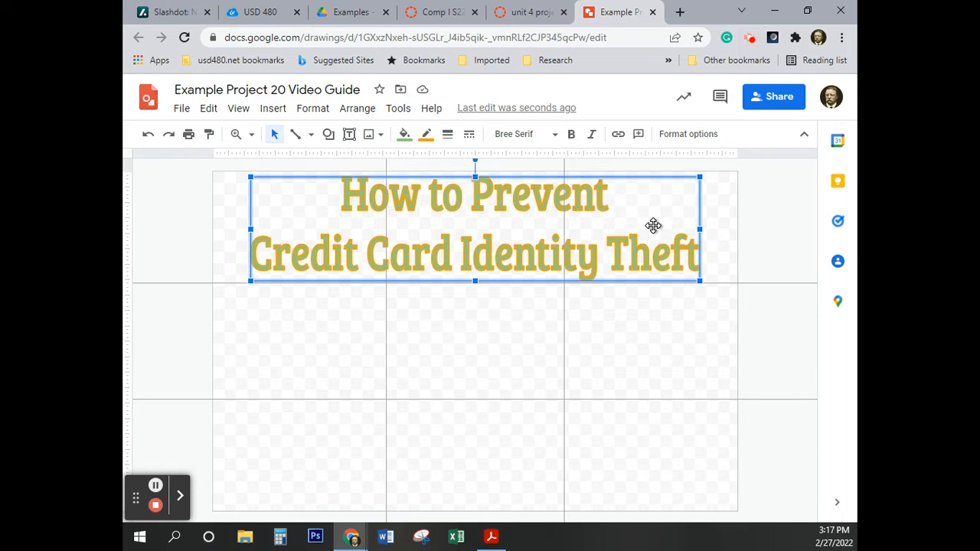
left_click(481, 322)
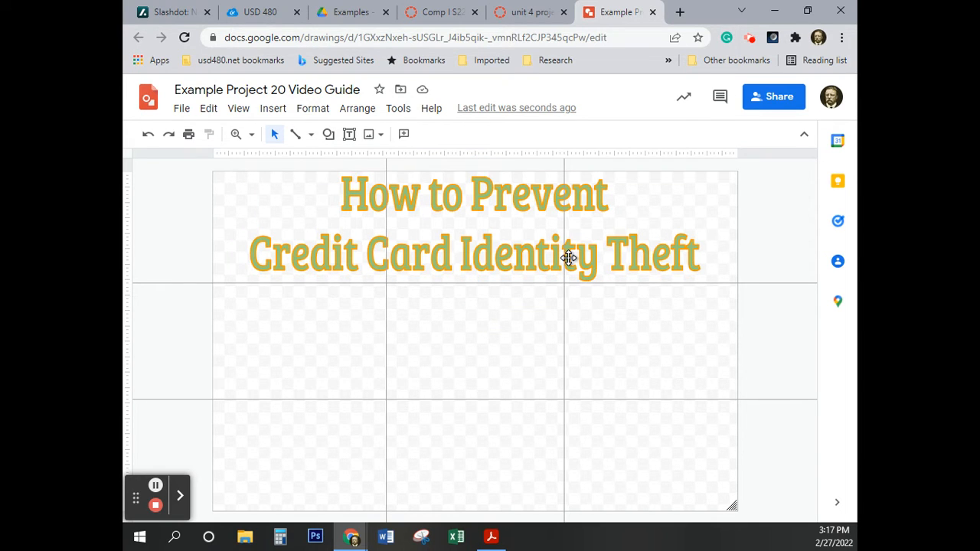